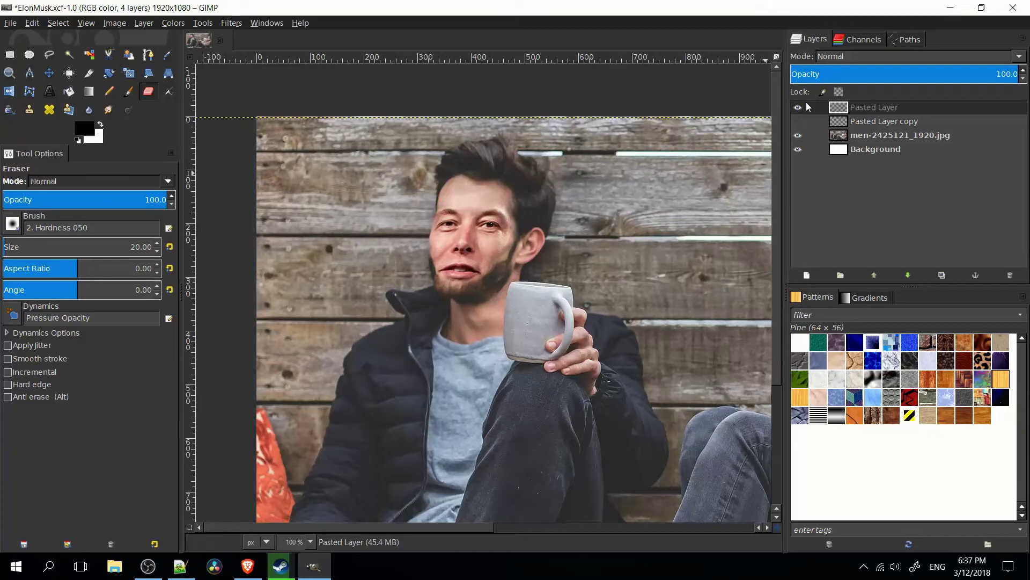
Compare the finished face swap with the original photo by toggling the visibility of the topmost pasted face layer
click(798, 108)
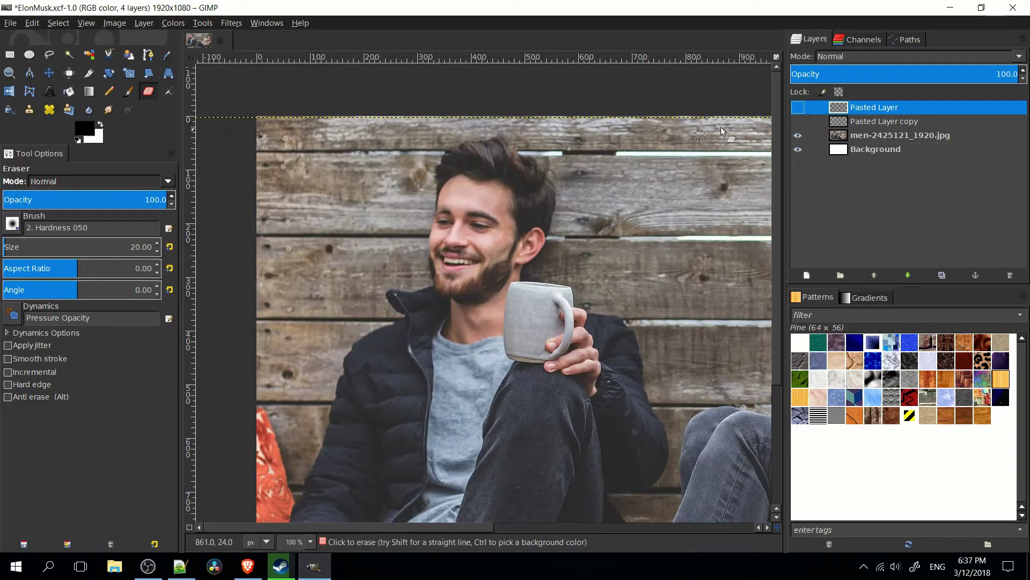
click(798, 108)
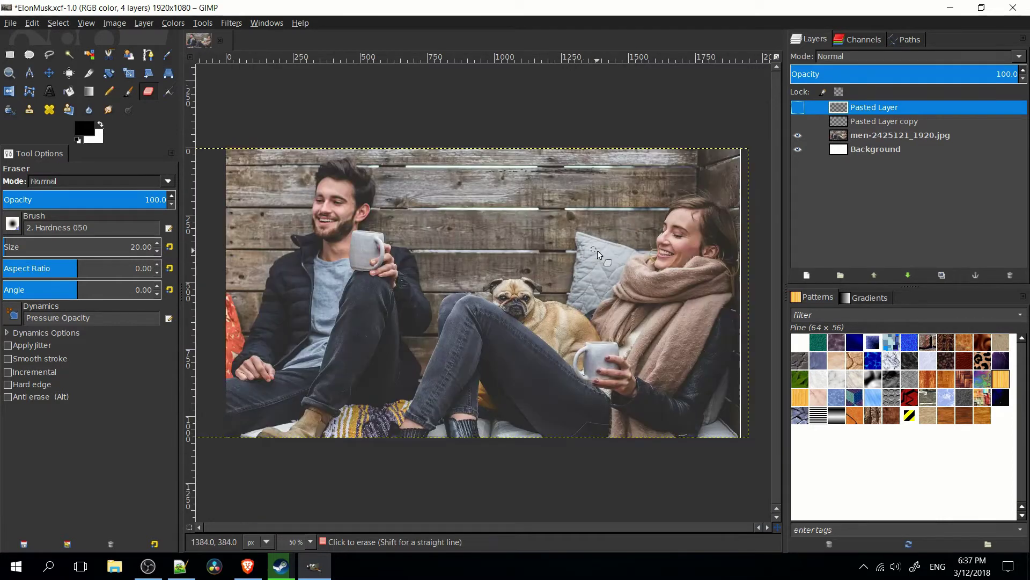
drag(492, 236, 515, 249)
Create a new 1920x1080 image for redoing the face swap
click(10, 22)
click(27, 35)
click(601, 298)
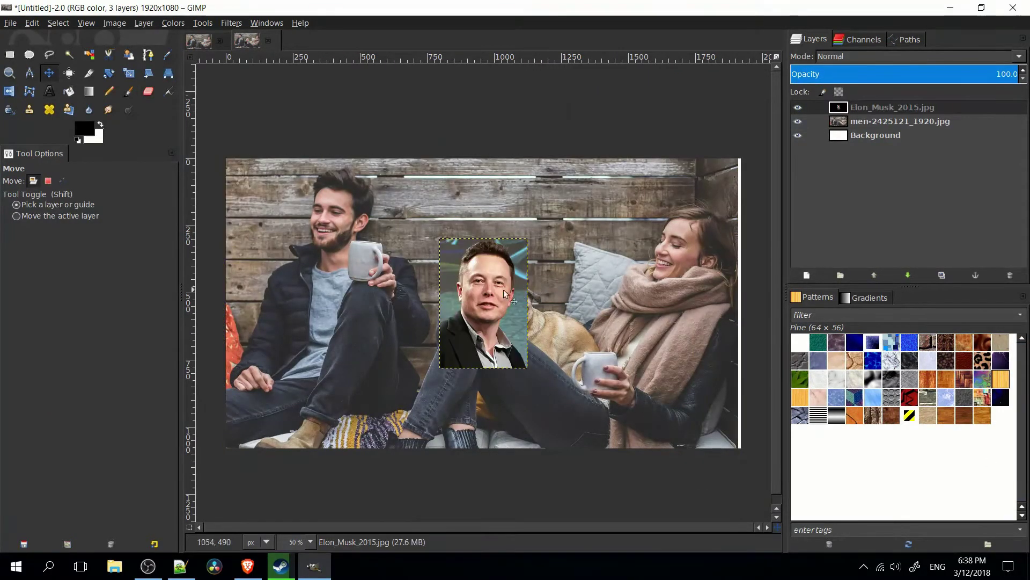
Examine the portrait's face and the face of the man holding the mug at closer zoom
scroll(424, 255, down, 2)
scroll(386, 233, up, 2)
scroll(540, 308, up, 1)
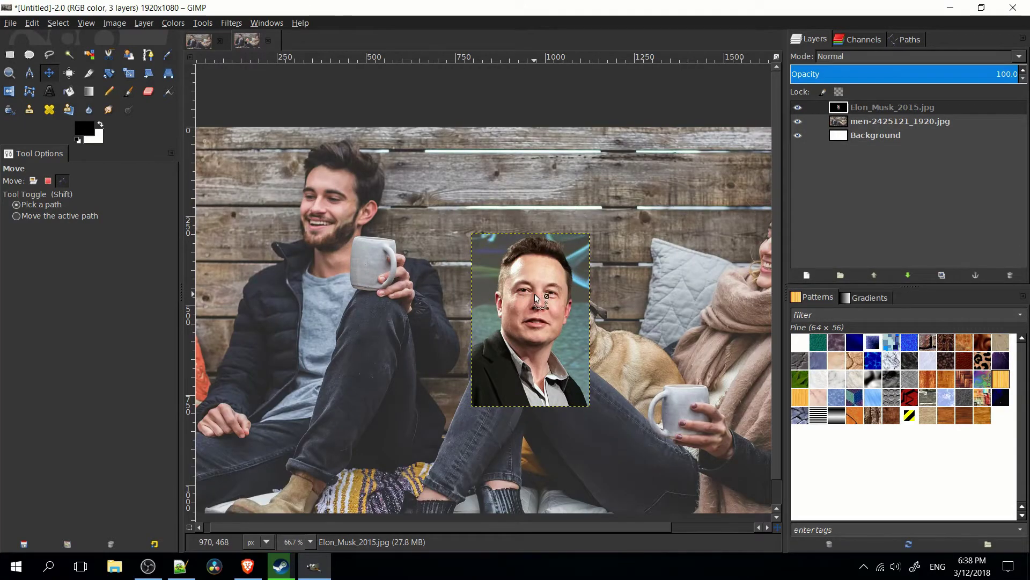
drag(445, 255, 538, 284)
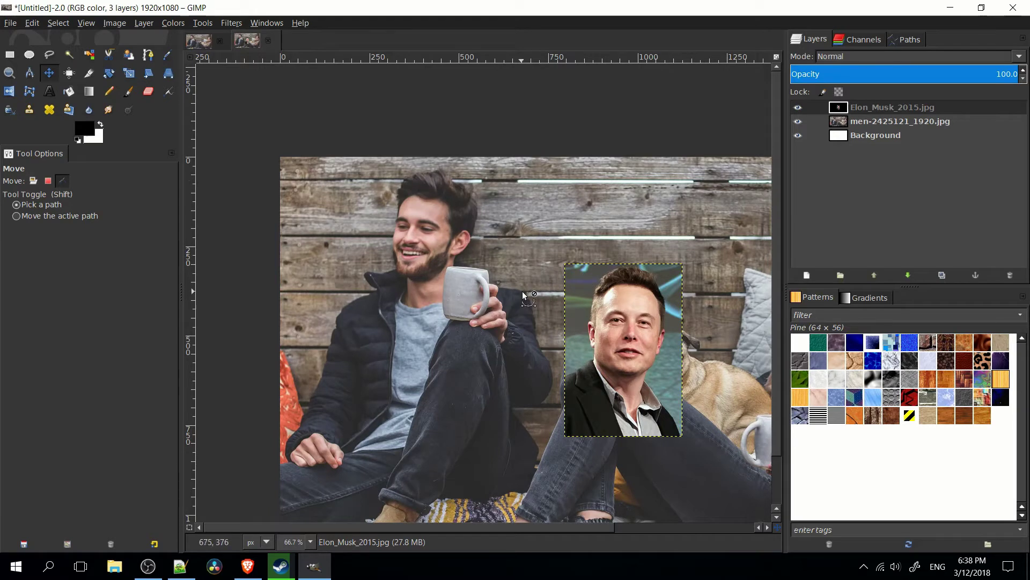
drag(523, 293, 482, 305)
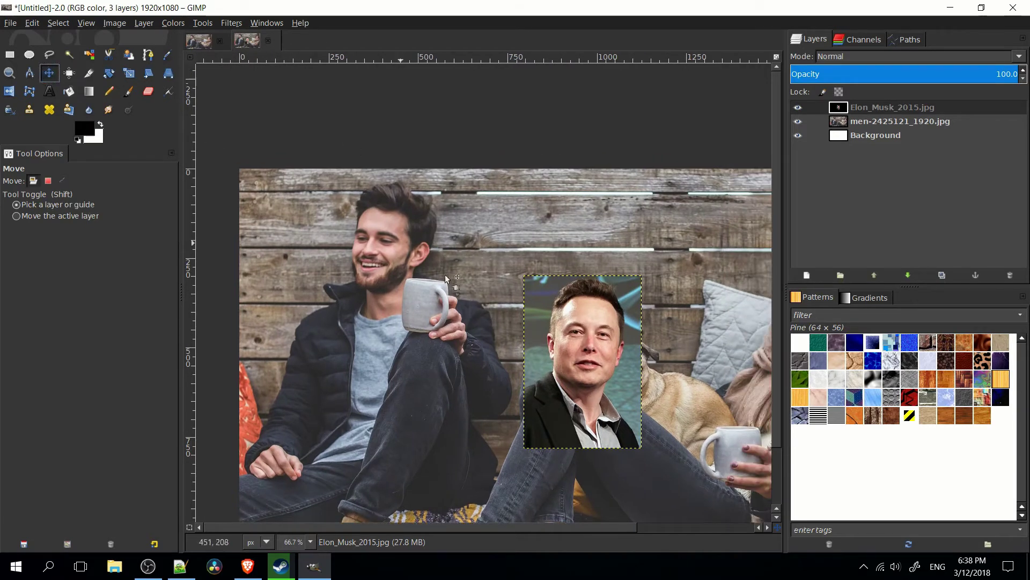
scroll(535, 341, up, 1)
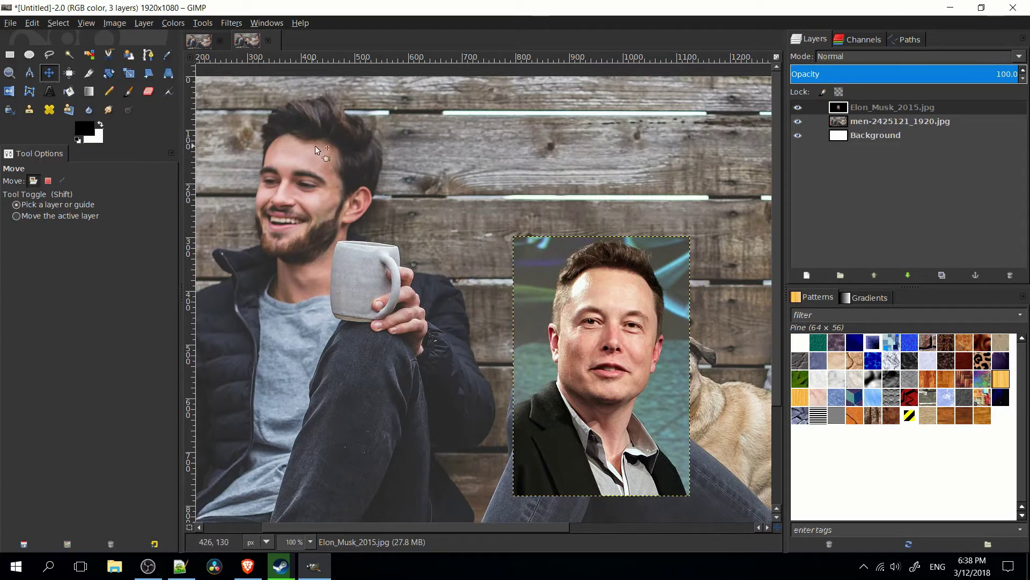
scroll(618, 339, down, 2)
Outline the face in the Elon_Musk_2015.jpg portrait with a Free Select selection running from the forehead to the chin, inside the ears
key(f)
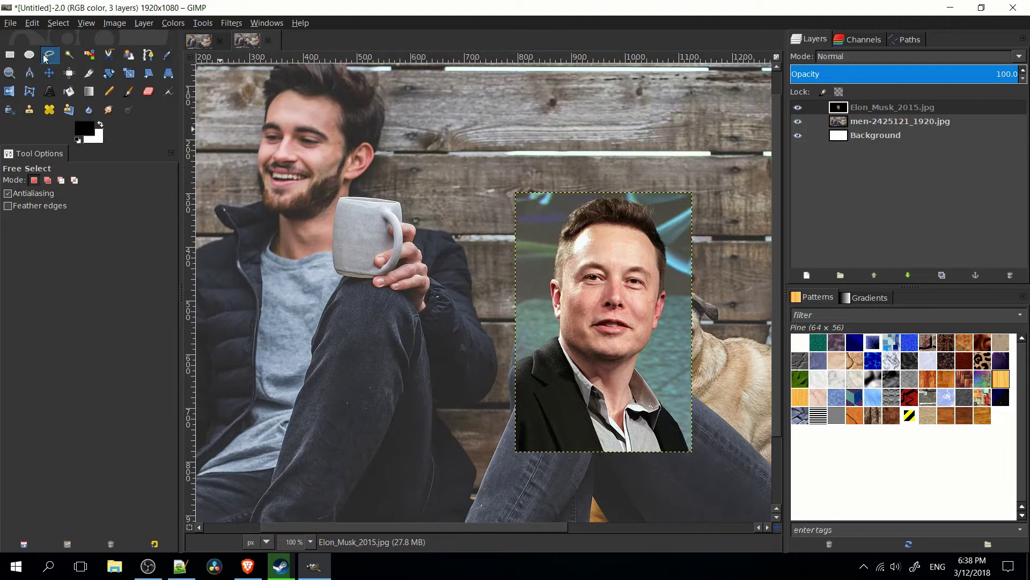
scroll(617, 310, up, 1)
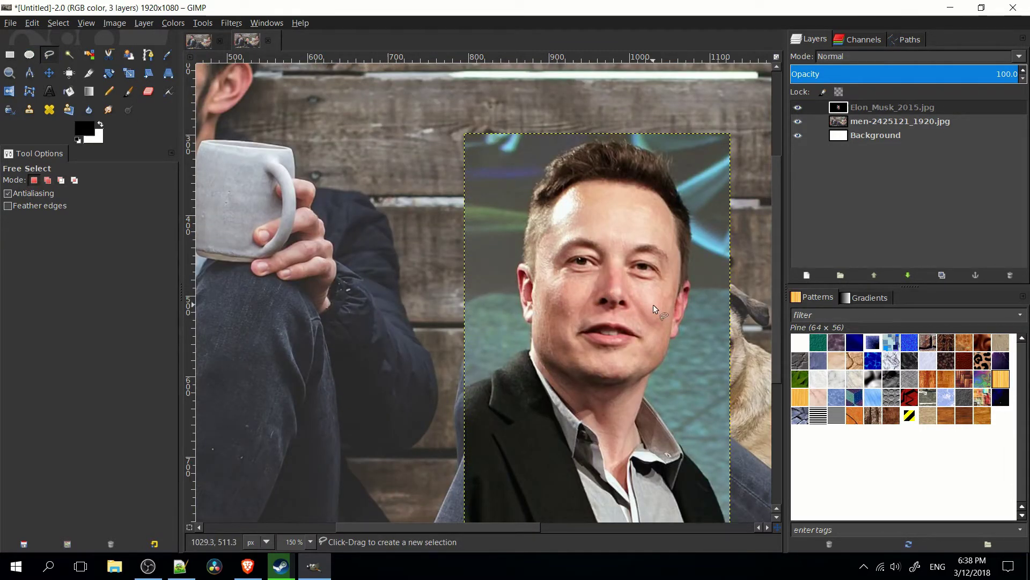
drag(658, 297, 712, 348)
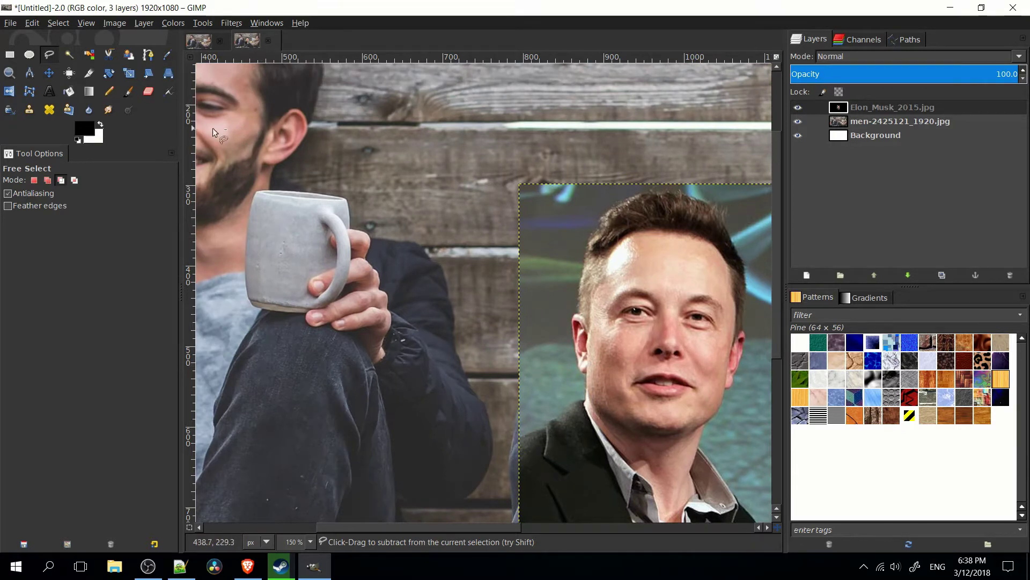
scroll(452, 227, down, 2)
scroll(452, 227, right, 3)
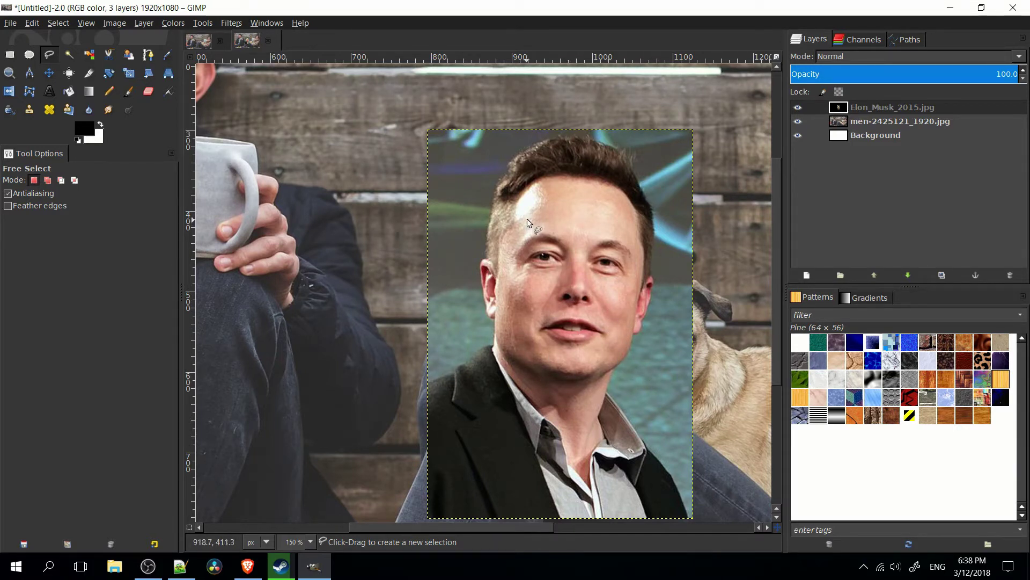
mouse_move(525, 205)
mouse_down()
mouse_move(601, 197)
mouse_move(637, 235)
mouse_move(623, 346)
mouse_move(604, 366)
mouse_move(553, 373)
mouse_move(505, 353)
mouse_move(502, 247)
mouse_move(527, 203)
mouse_up()
key(Return)
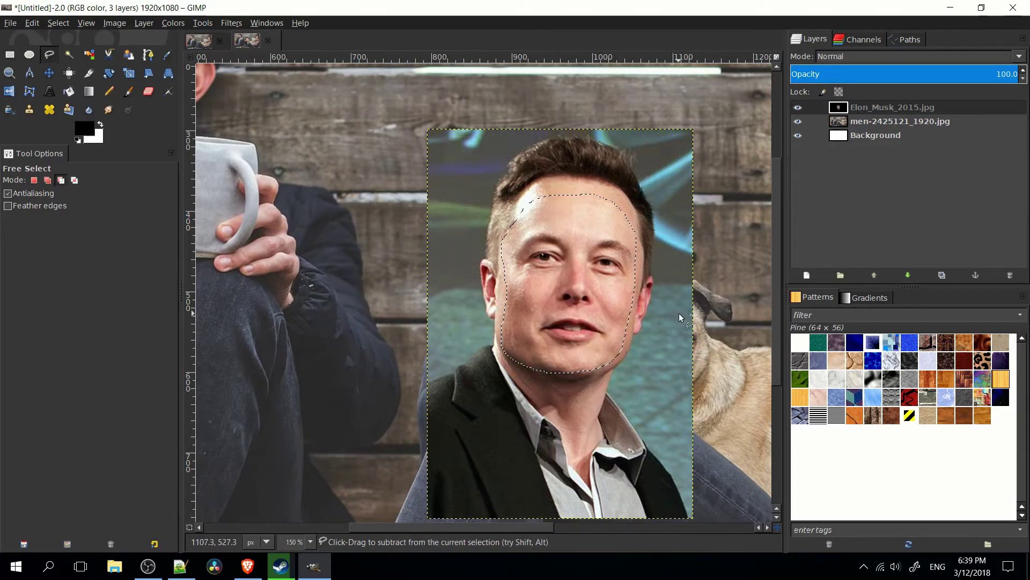
Cut the selected face to the clipboard and delete the remaining portrait layer
key(ctrl+x)
drag(463, 217, 566, 244)
click(1010, 275)
scroll(614, 209, left, 5)
scroll(557, 240, up, 2)
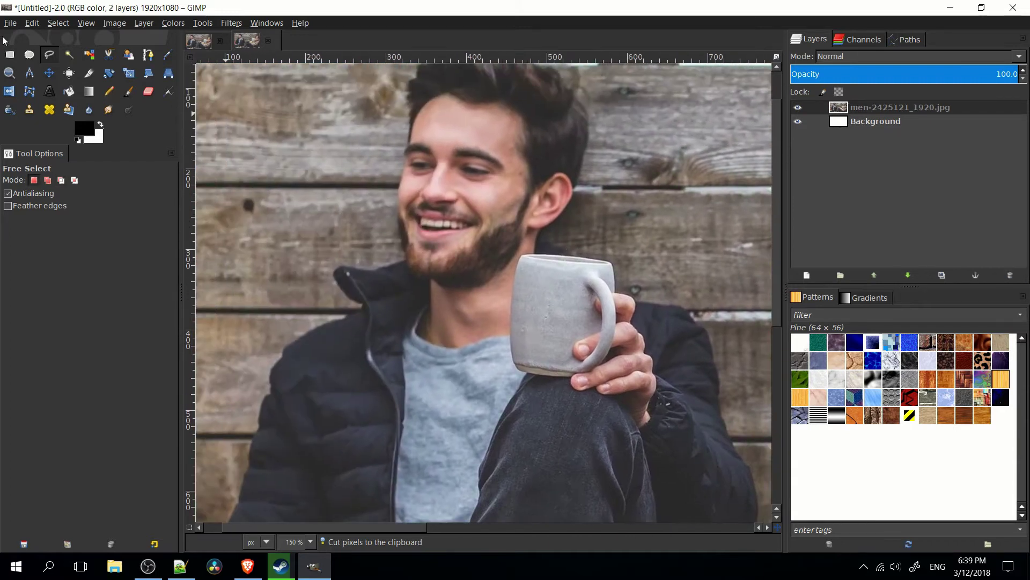
Add a new transparent layer above the men-2425121_1920.jpg photo and paste the cut face as a floating selection
click(29, 57)
click(10, 54)
scroll(773, 263, up, 1)
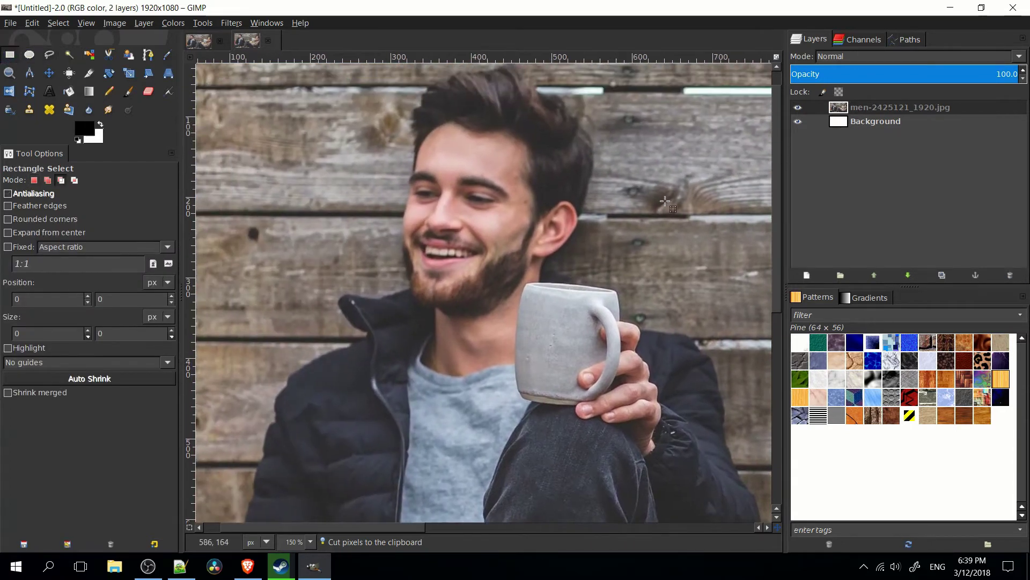
click(806, 275)
click(773, 351)
click(812, 381)
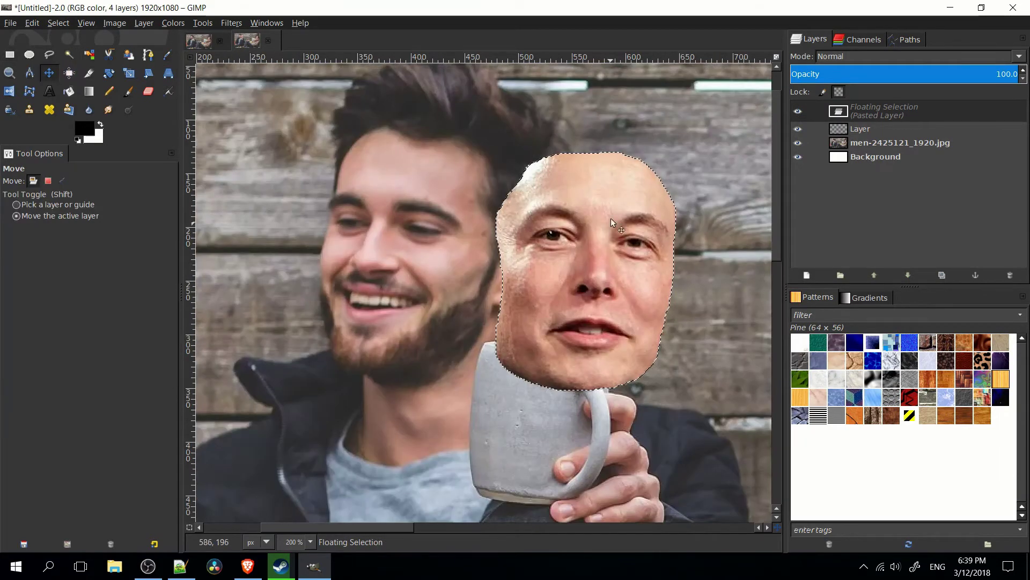
Move the floating face over the man's face, lowering its opacity to 59.5 to align the features
drag(610, 218, 496, 208)
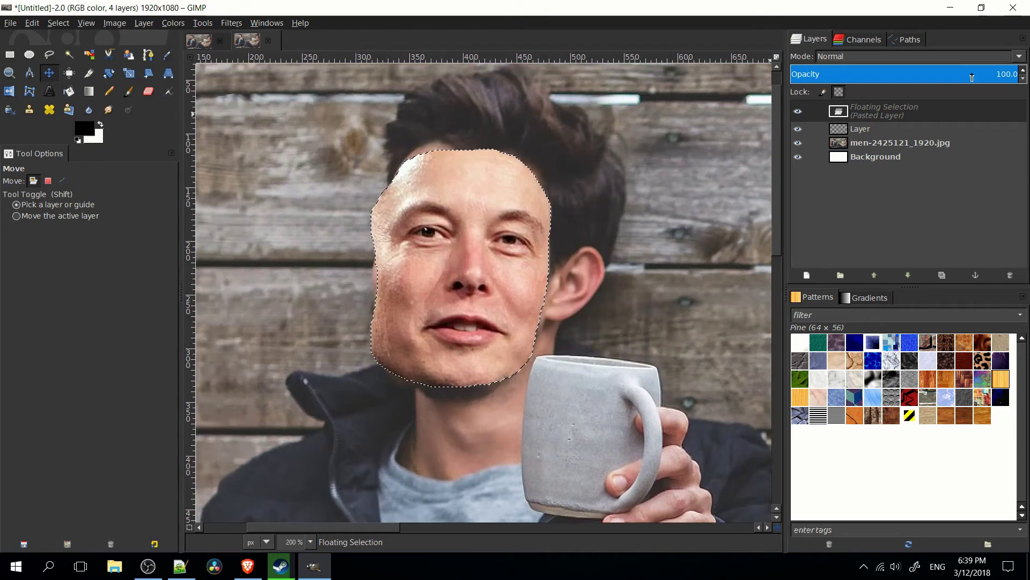
drag(977, 77, 887, 81)
scroll(507, 264, left, 2)
drag(506, 264, 478, 264)
scroll(478, 263, up, 1)
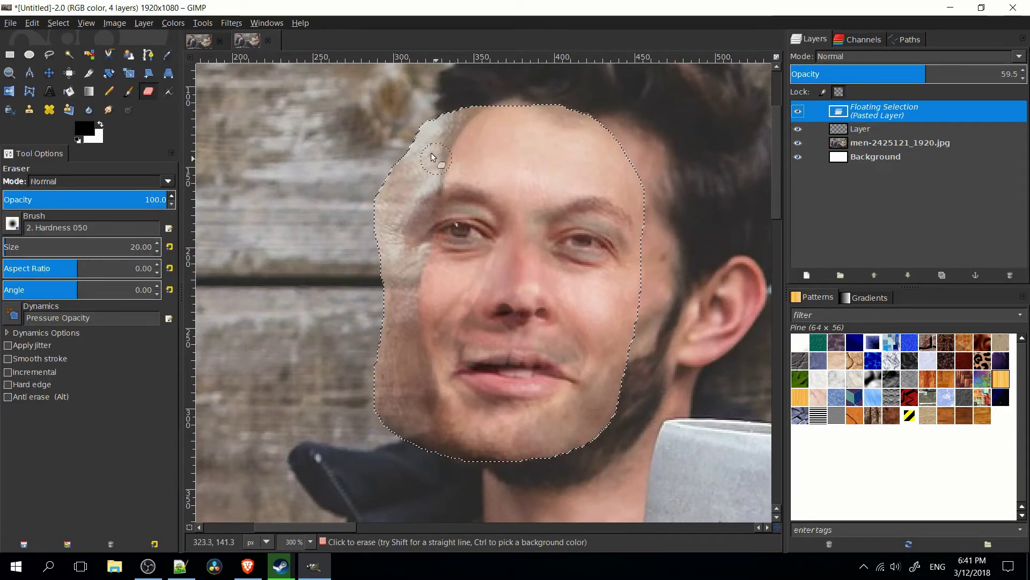
Convert the floating face selection into a new layer of its own
right_click(894, 111)
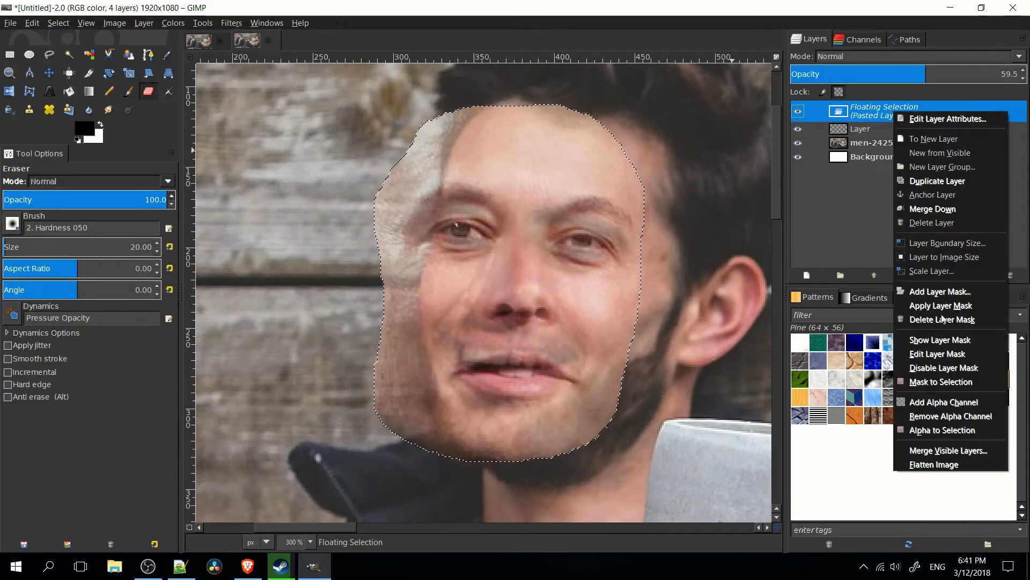
right_click(863, 115)
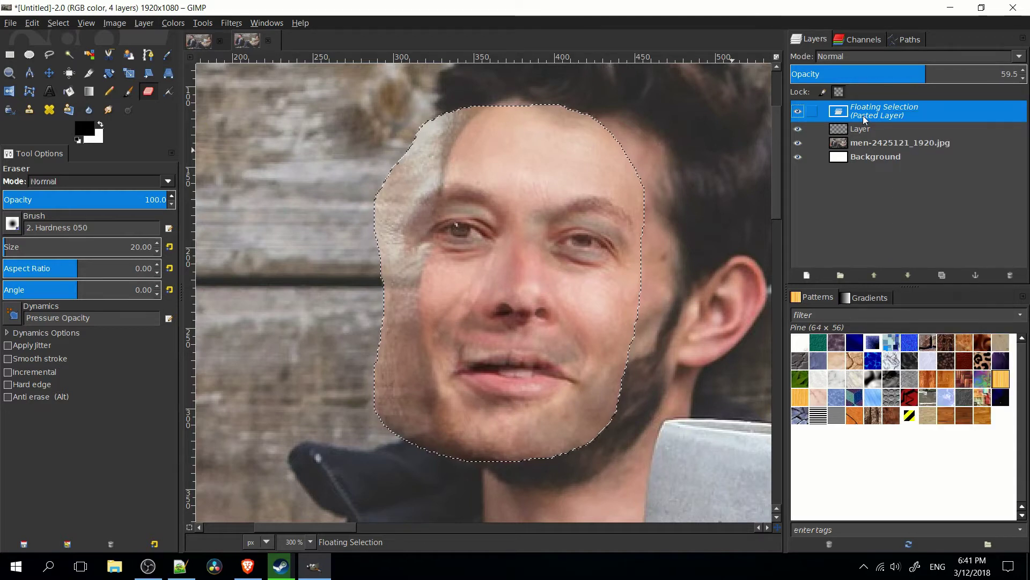
right_click(863, 114)
click(916, 143)
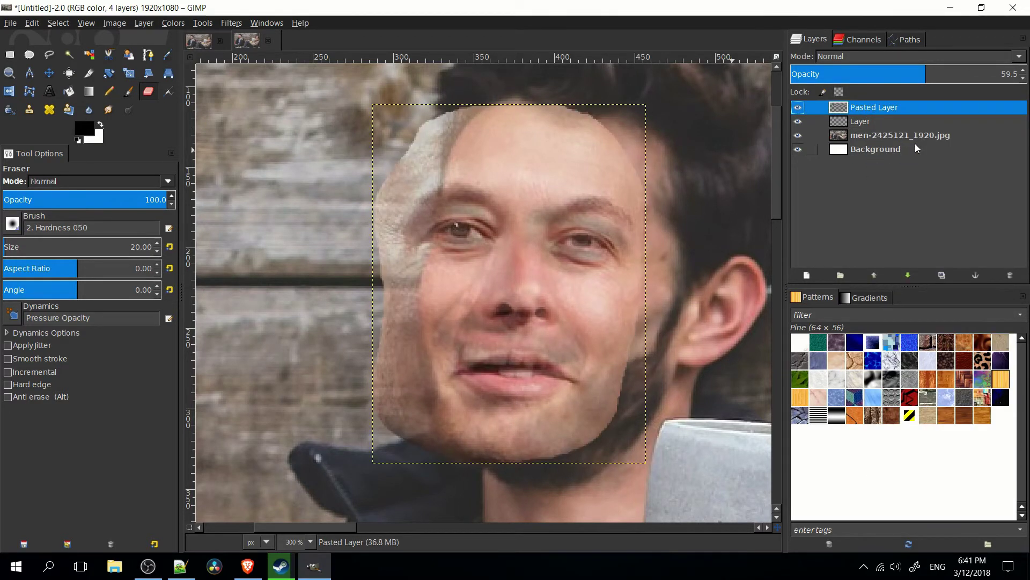
Duplicate the pasted face layer, place the copy beneath the original and hide the copy
right_click(881, 106)
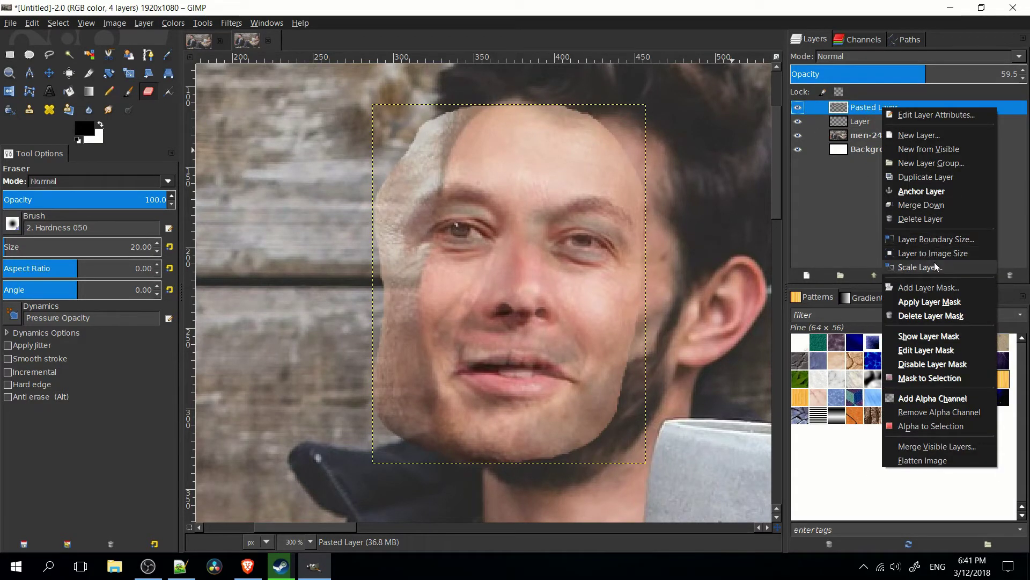
click(929, 177)
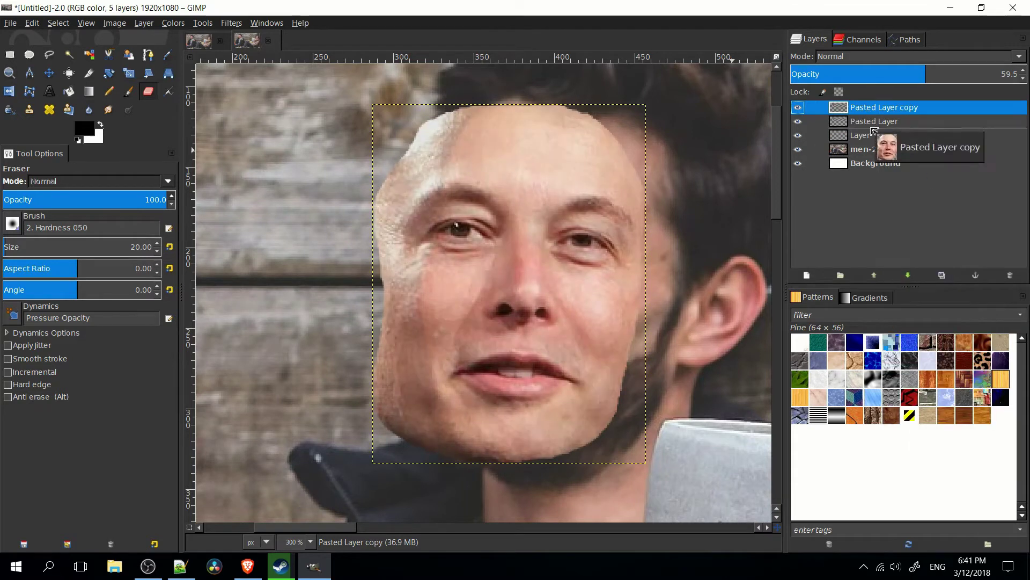
click(857, 108)
click(859, 123)
click(798, 122)
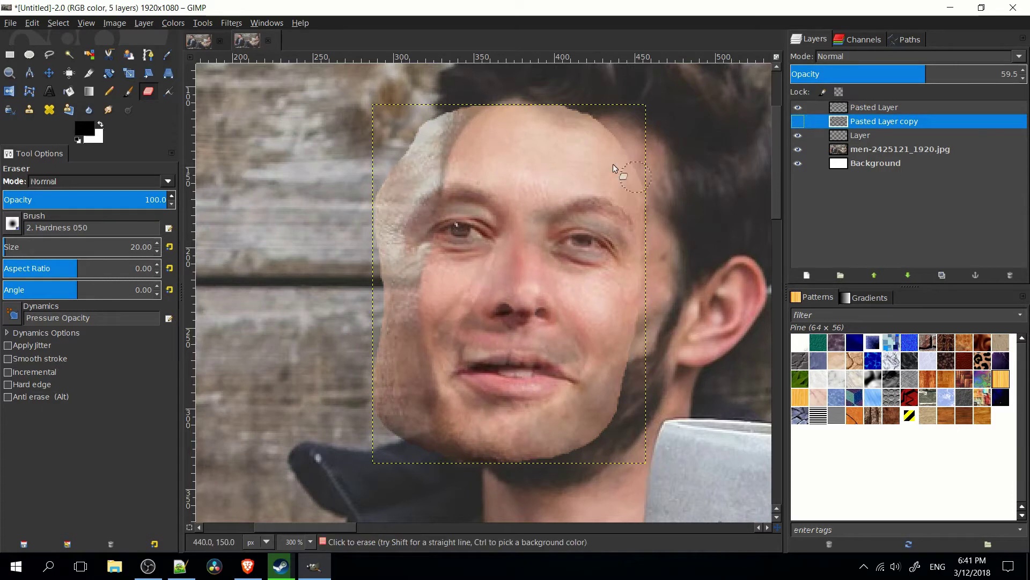
Try to erase the parts of the upper pasted face that overlap the wooden wall beside the man's face
drag(709, 136, 745, 149)
click(880, 110)
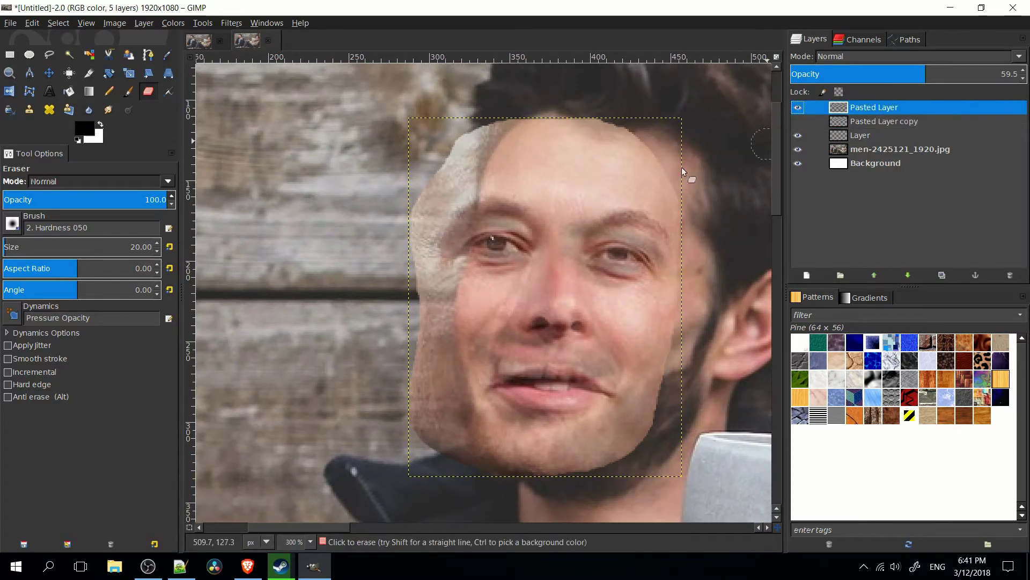
scroll(451, 148, up, 1)
mouse_move(453, 151)
mouse_down()
mouse_move(443, 214)
mouse_move(403, 285)
mouse_up()
drag(373, 378, 365, 275)
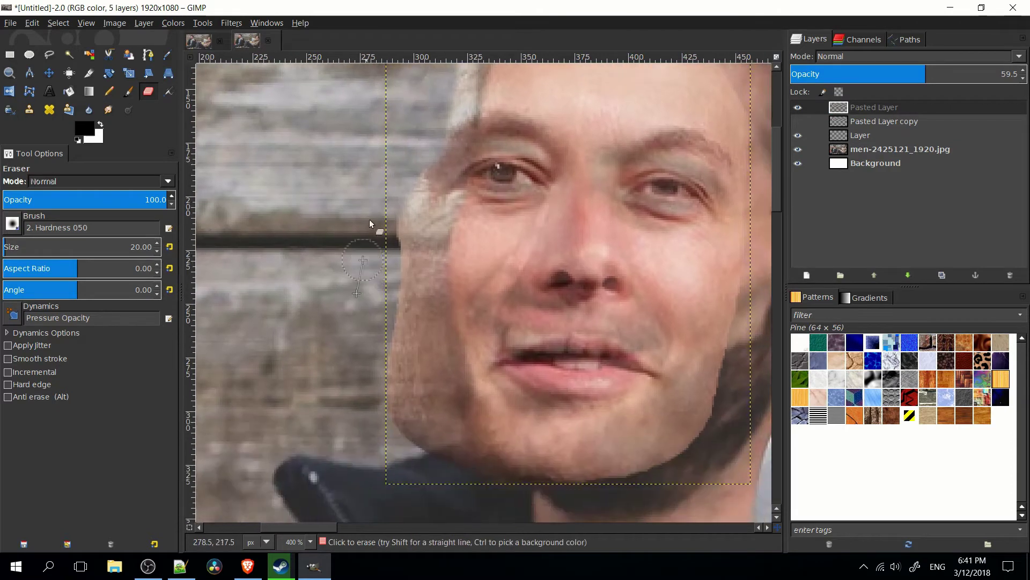
mouse_move(410, 214)
mouse_down()
mouse_move(408, 379)
mouse_move(389, 444)
mouse_move(382, 315)
mouse_move(420, 411)
mouse_up()
Compare the pasted face's direction with the man's original face by toggling the pasted layer's visibility
mouse_move(889, 77)
mouse_down()
mouse_move(1028, 81)
mouse_move(933, 76)
mouse_up()
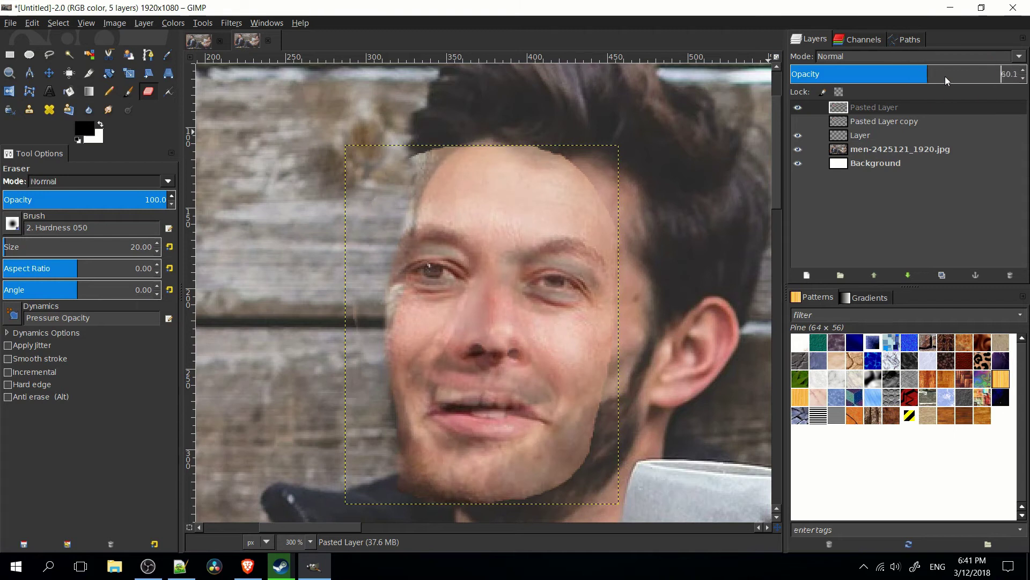
click(798, 108)
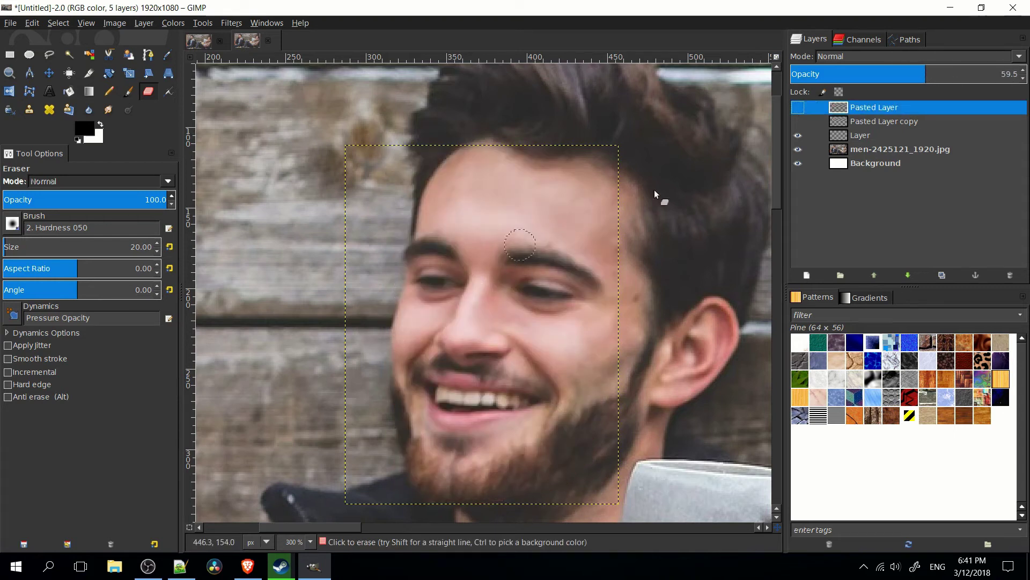
click(798, 107)
scroll(573, 327, down, 1)
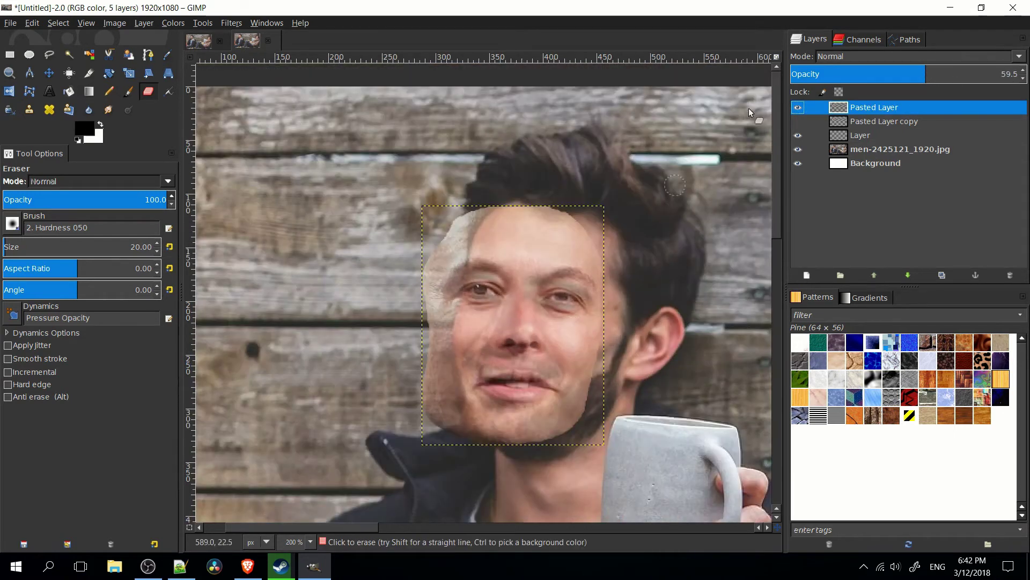
click(798, 109)
click(798, 109)
Flip the pasted face layer horizontally and shift it slightly to line up with the man's face
click(9, 94)
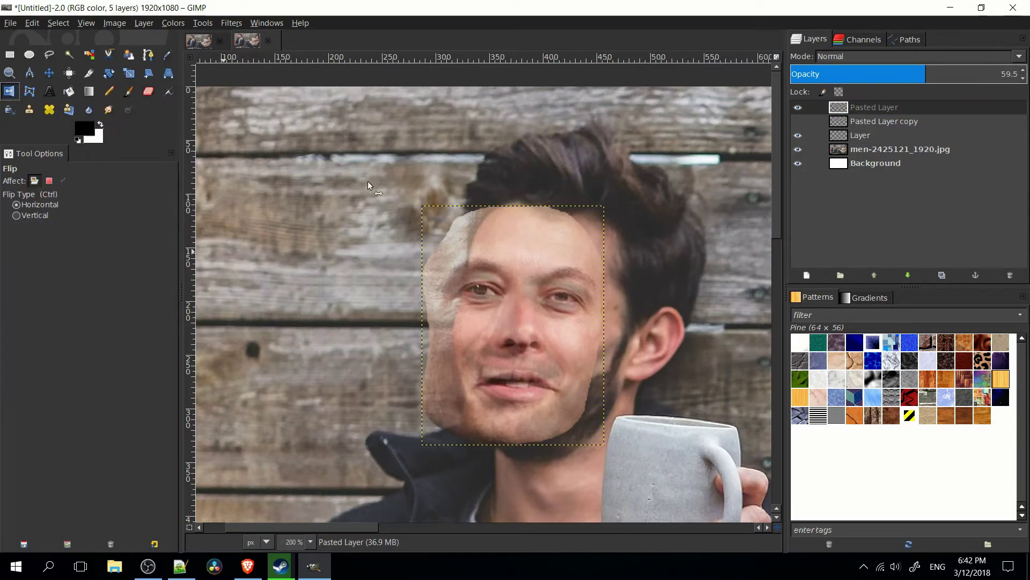
click(524, 267)
click(49, 72)
mouse_move(524, 268)
mouse_down()
mouse_move(541, 269)
mouse_move(539, 278)
mouse_move(539, 269)
mouse_up()
scroll(584, 317, up, 2)
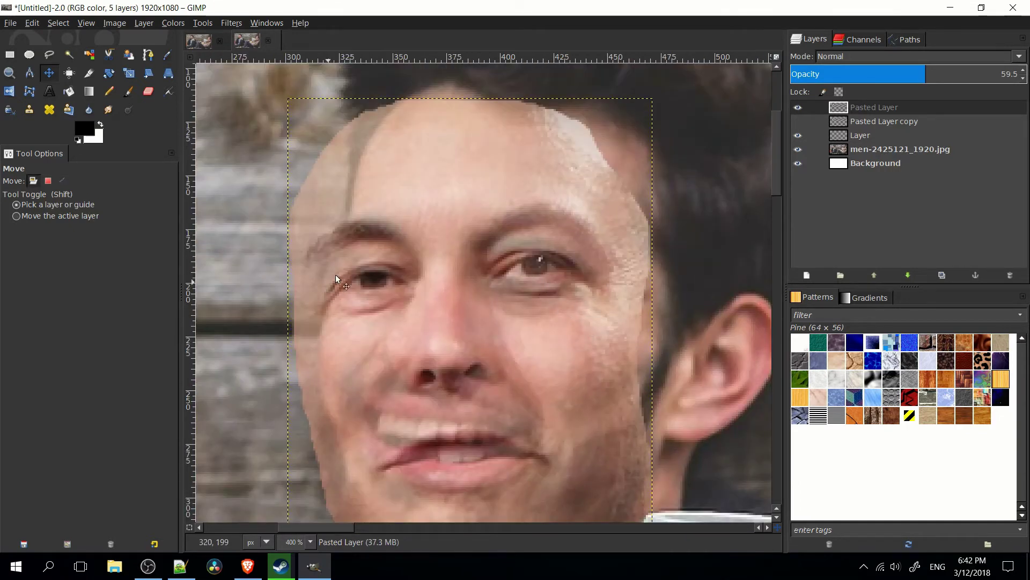
Rotate the pasted face layer to follow the tilt of the man's head
click(112, 79)
scroll(517, 276, down, 1)
drag(593, 320, 581, 294)
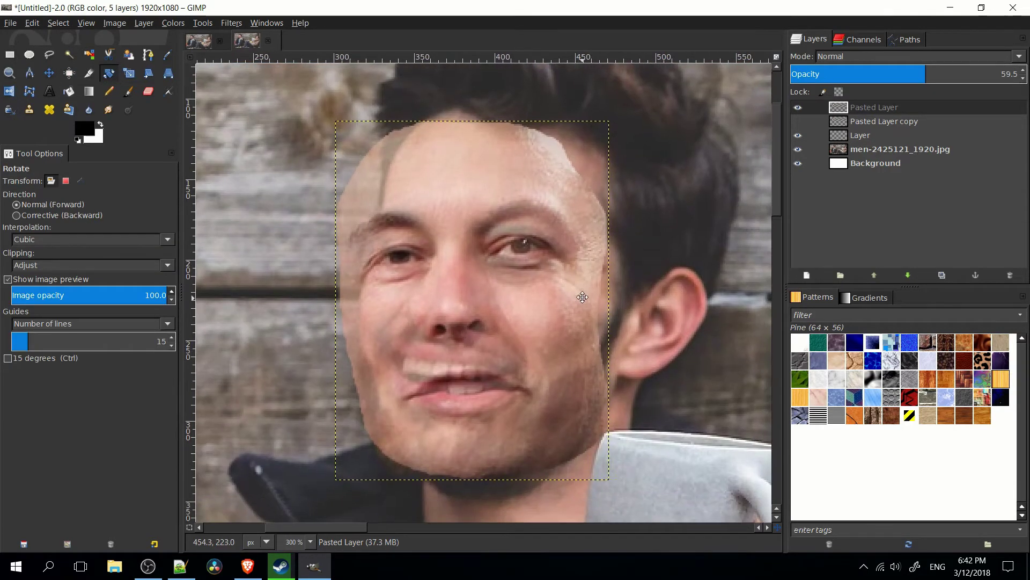
drag(574, 229, 575, 236)
drag(526, 172, 747, 177)
drag(557, 225, 561, 229)
click(748, 295)
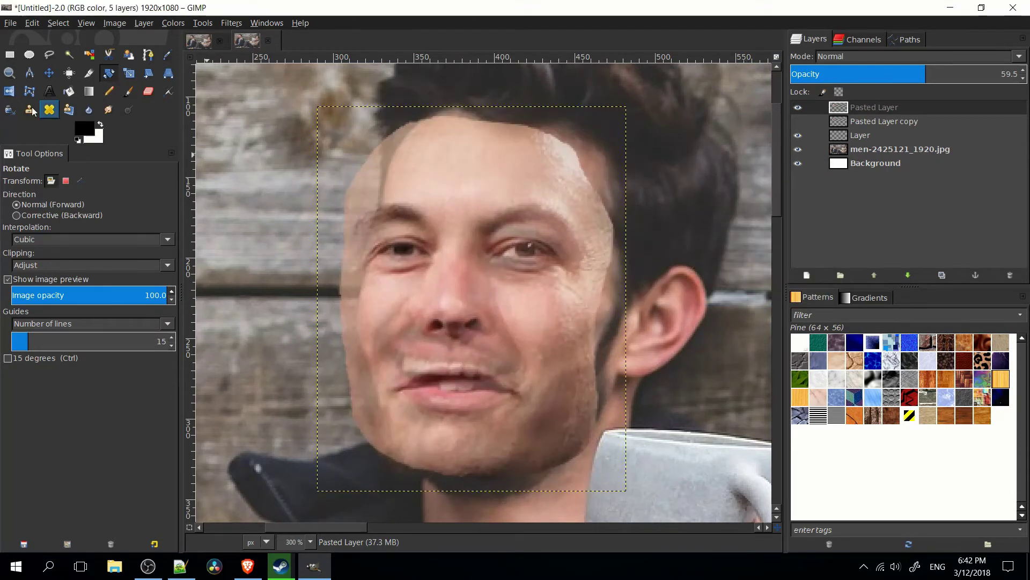
Lower the pasted face layer's opacity to 29.6 and rotate it slightly further to match the man's features
click(56, 77)
mouse_move(852, 70)
mouse_down()
mouse_move(916, 79)
mouse_move(841, 82)
mouse_move(858, 79)
mouse_up()
click(105, 77)
drag(519, 203, 520, 207)
click(753, 292)
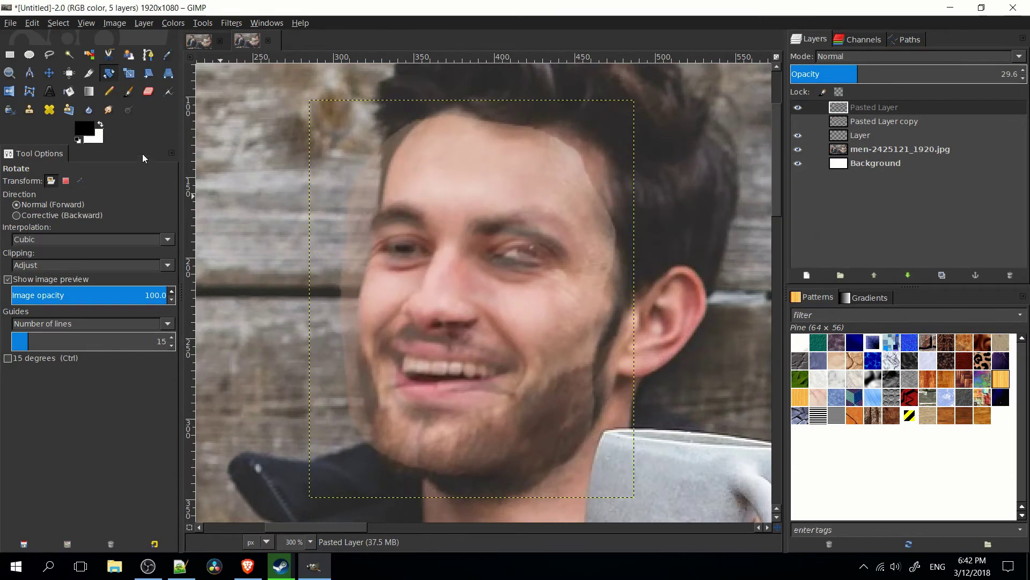
Raise the pasted face layer's opacity to 71.6
key(m)
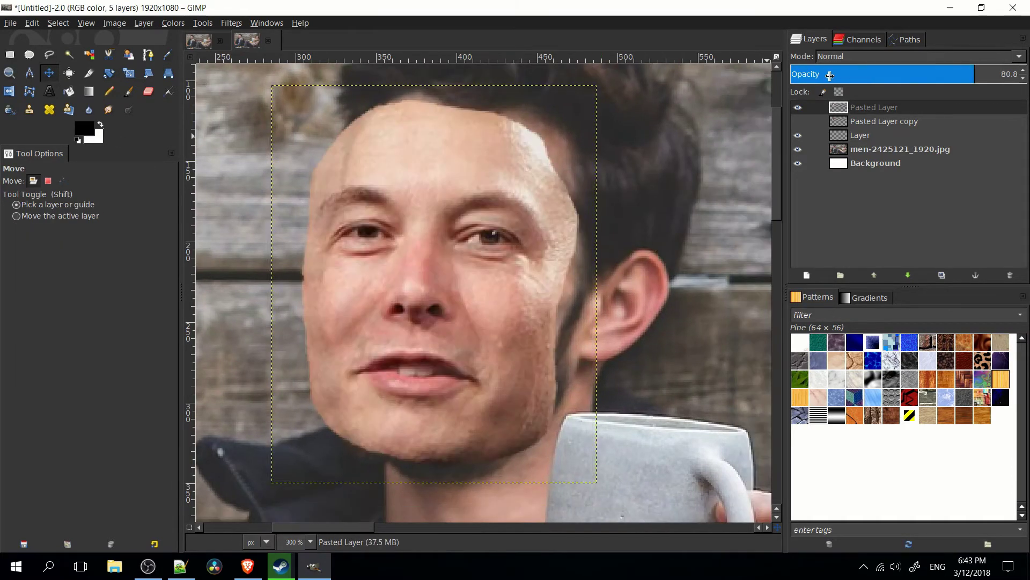
drag(976, 75, 953, 75)
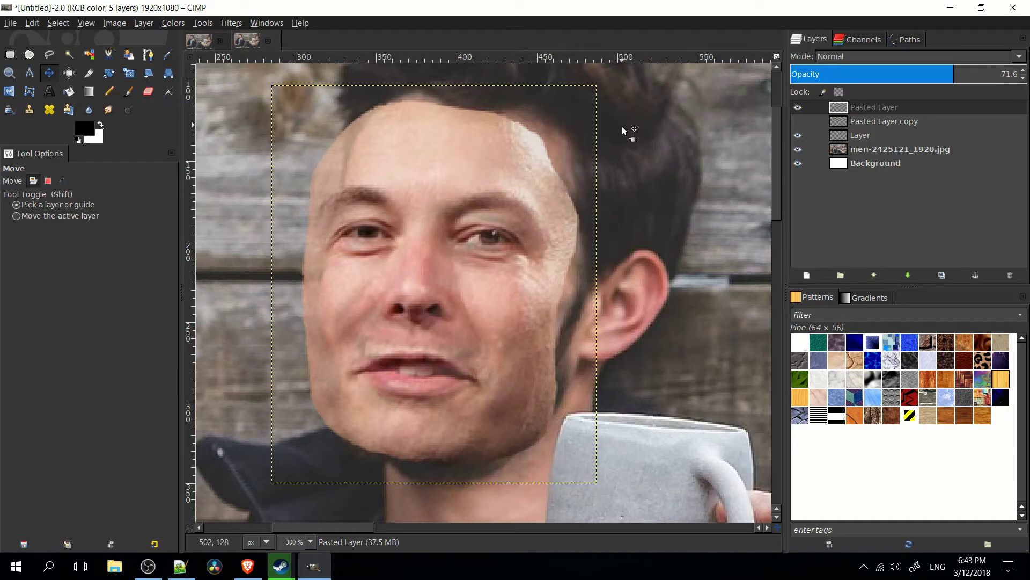
Shift the pasted face layer's hue to -5 with Hue-Saturation
click(176, 24)
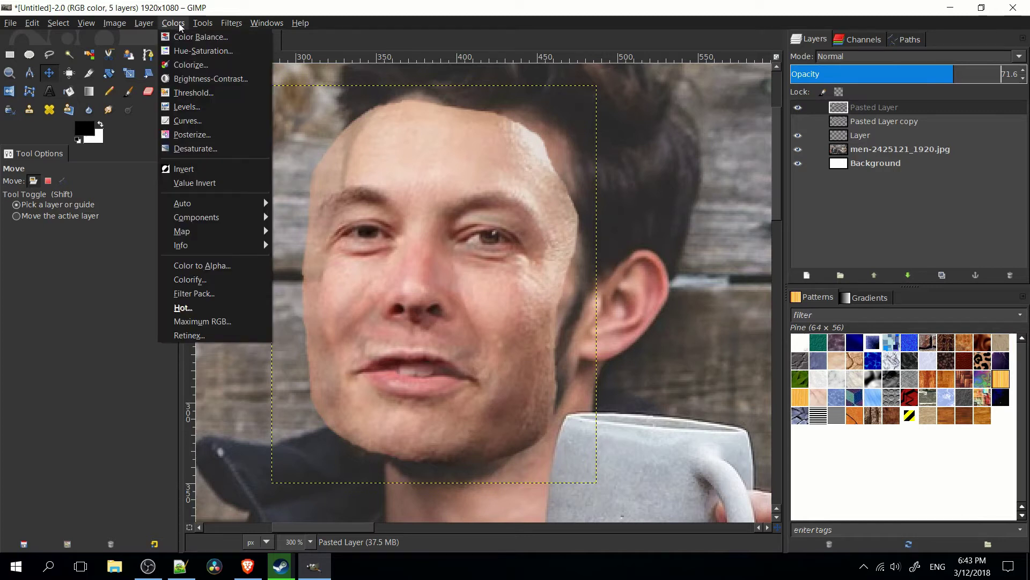
click(203, 50)
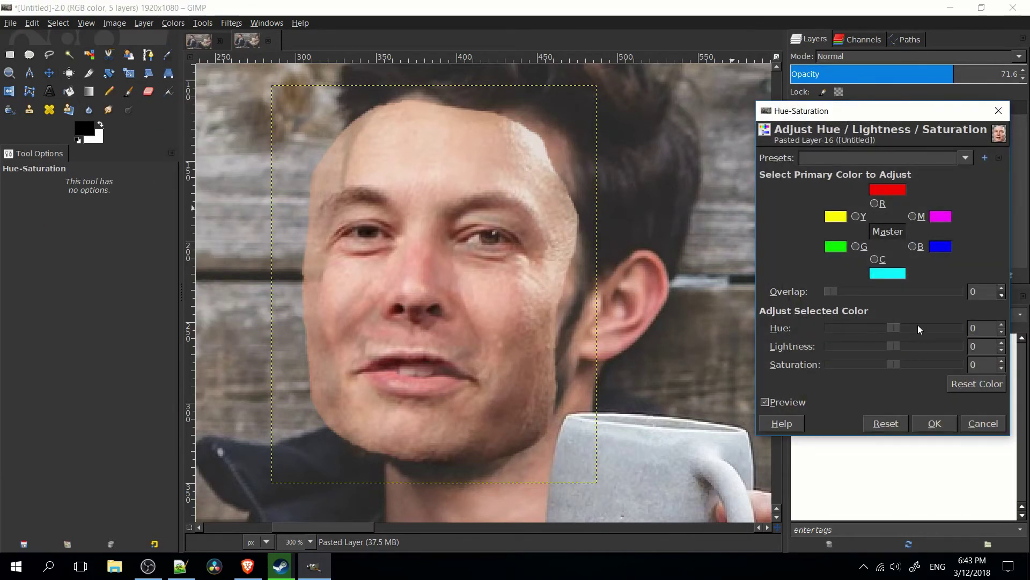
click(1002, 332)
click(1002, 332)
click(1002, 332)
click(1002, 332)
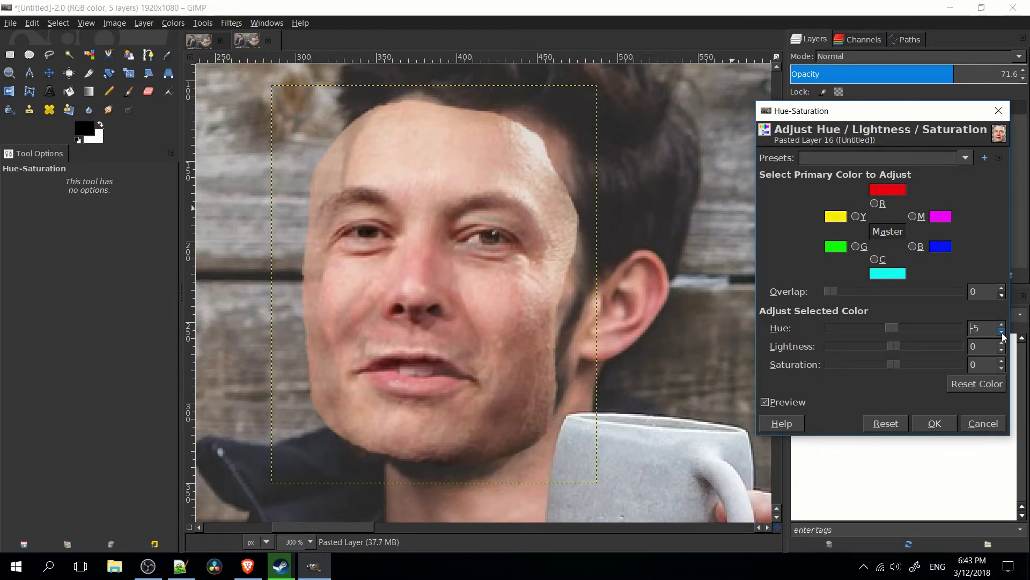
click(940, 422)
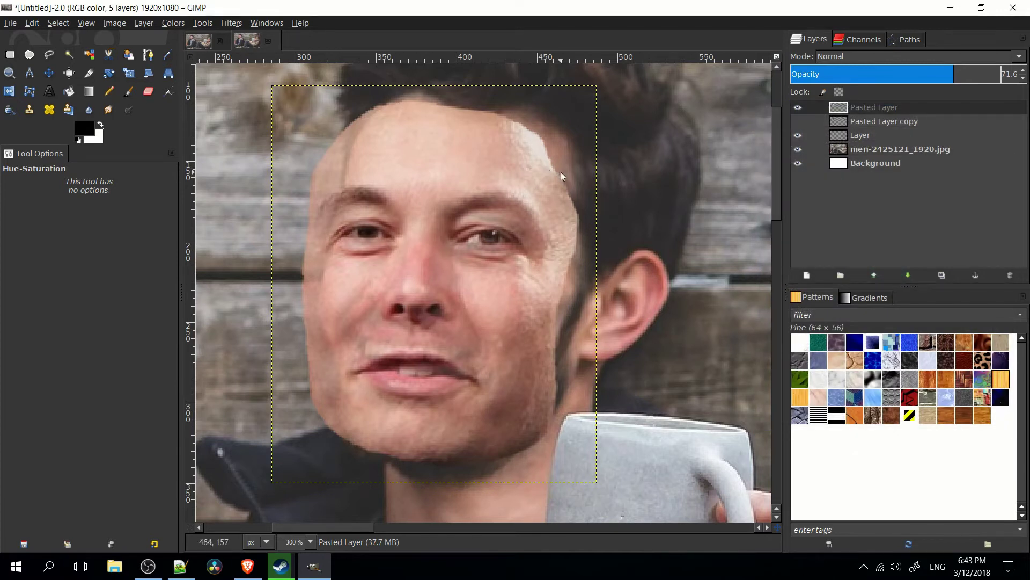
Set the Eraser opacity to 25.4 and soften the pasted face's edge along the forehead, hairline and temple
click(148, 92)
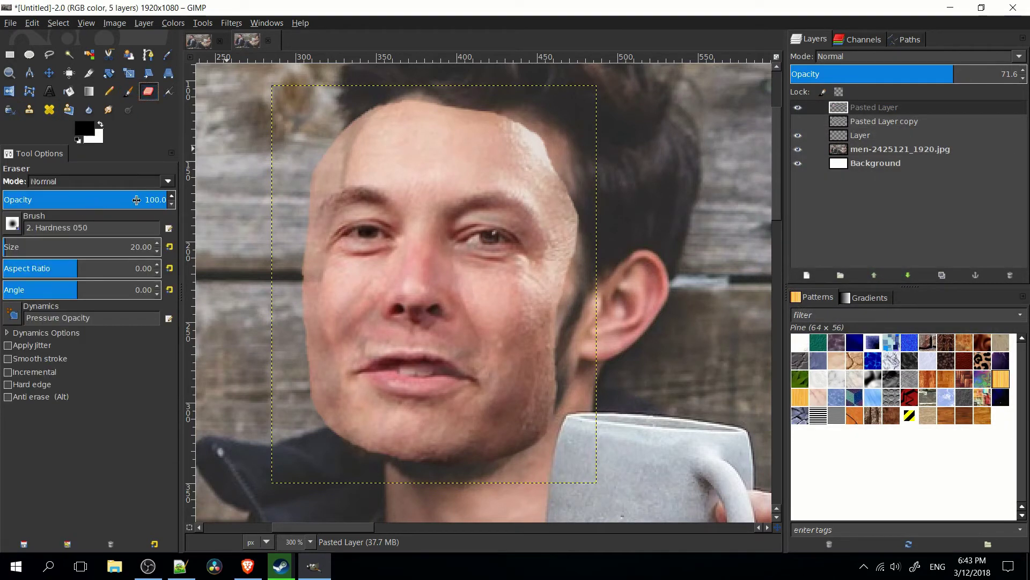
mouse_move(136, 199)
mouse_down()
mouse_move(38, 200)
mouse_move(101, 200)
mouse_up()
scroll(572, 146, up, 1)
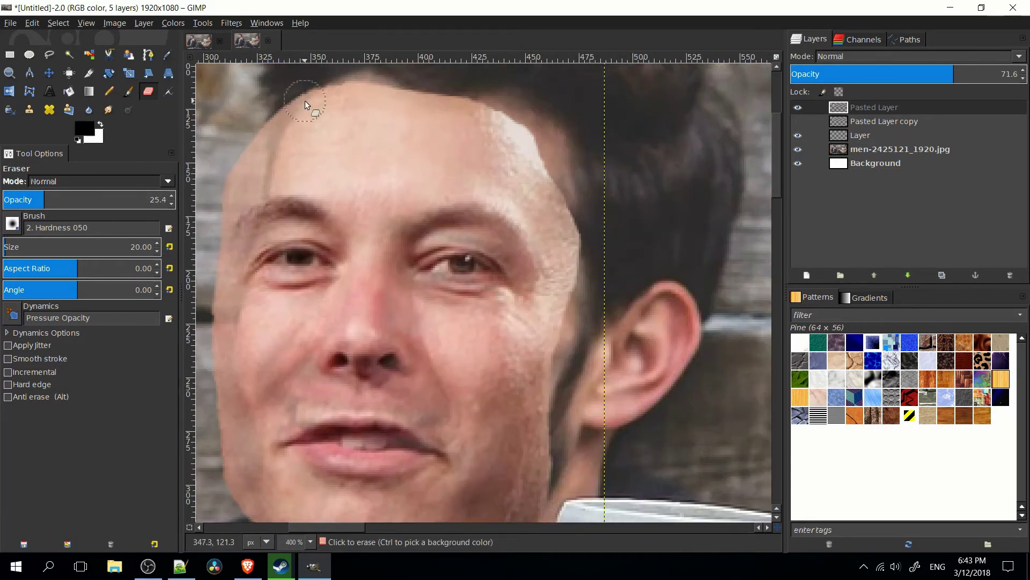
mouse_move(305, 101)
mouse_down()
mouse_move(375, 92)
mouse_move(336, 96)
mouse_move(458, 116)
mouse_move(364, 87)
mouse_move(513, 136)
mouse_move(450, 100)
mouse_move(544, 146)
mouse_move(490, 110)
mouse_move(556, 169)
mouse_up()
mouse_move(498, 118)
mouse_down()
mouse_move(426, 94)
mouse_move(487, 119)
mouse_up()
mouse_move(411, 114)
mouse_down()
mouse_move(495, 156)
mouse_move(571, 225)
mouse_move(541, 353)
mouse_move(552, 296)
mouse_up()
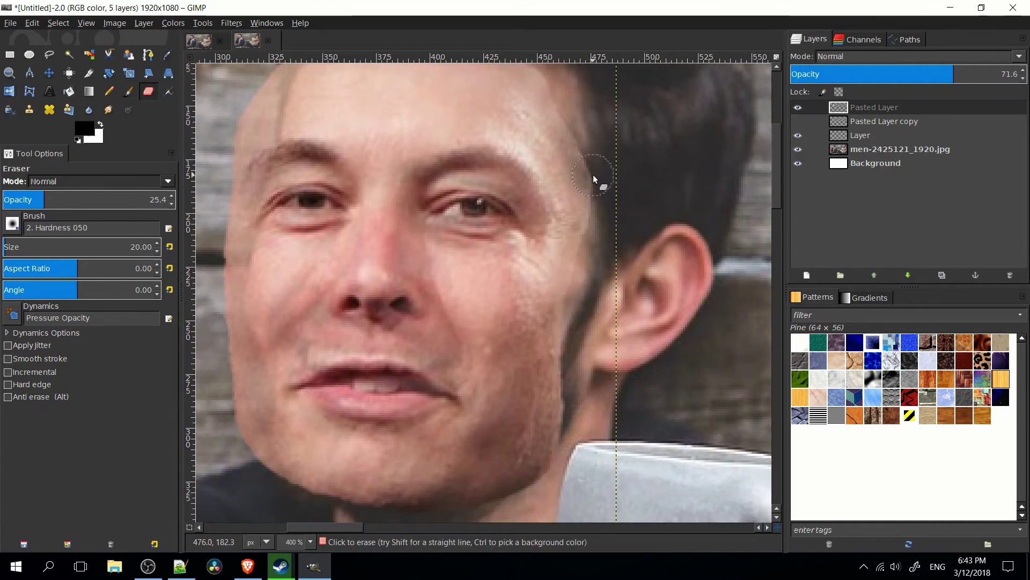
Erase the pasted face's hard edge along the sideburn and cheek in front of the man's ear
scroll(597, 171, up, 2)
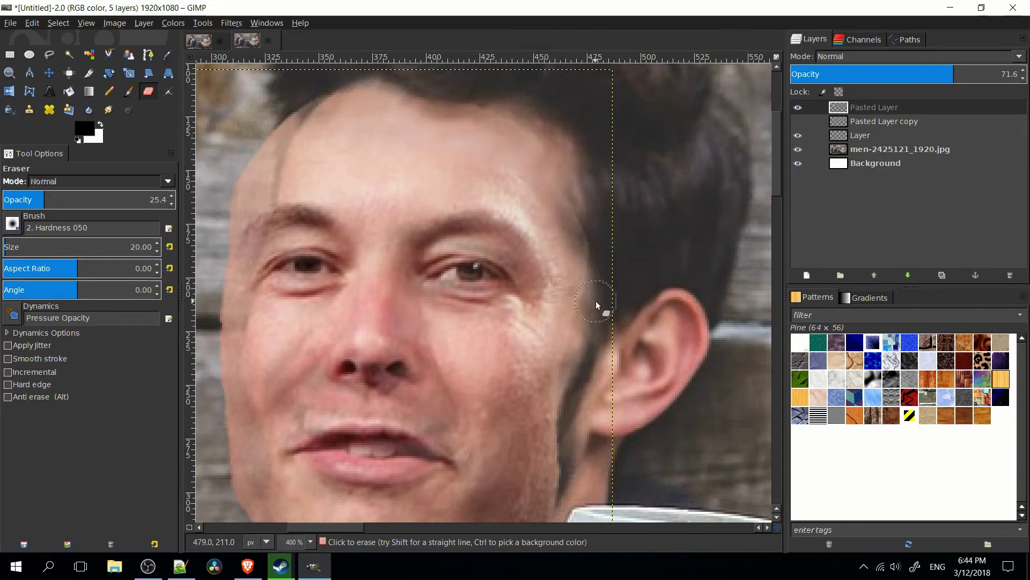
scroll(583, 245, down, 1)
scroll(558, 296, down, 4)
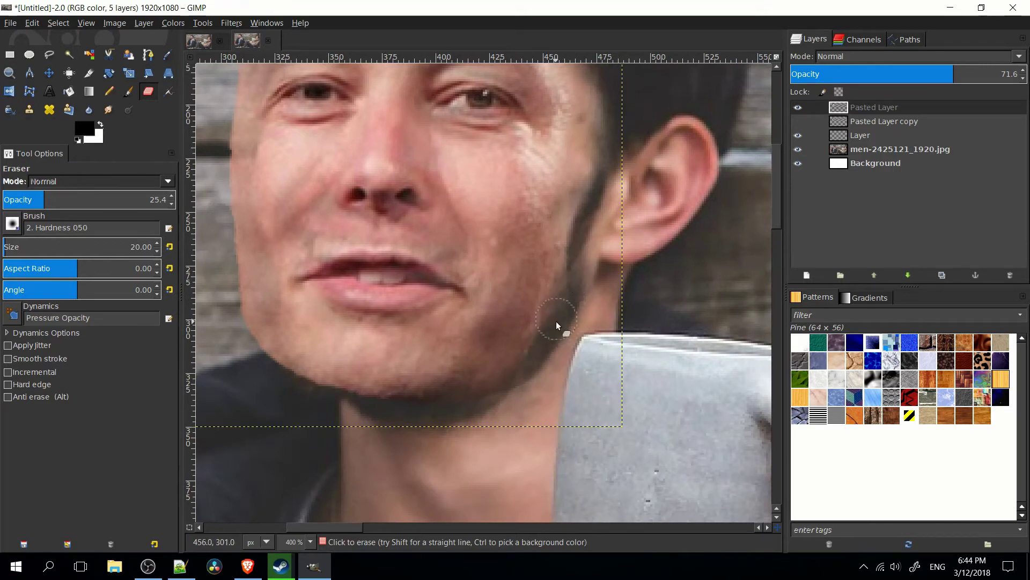
drag(590, 186, 568, 280)
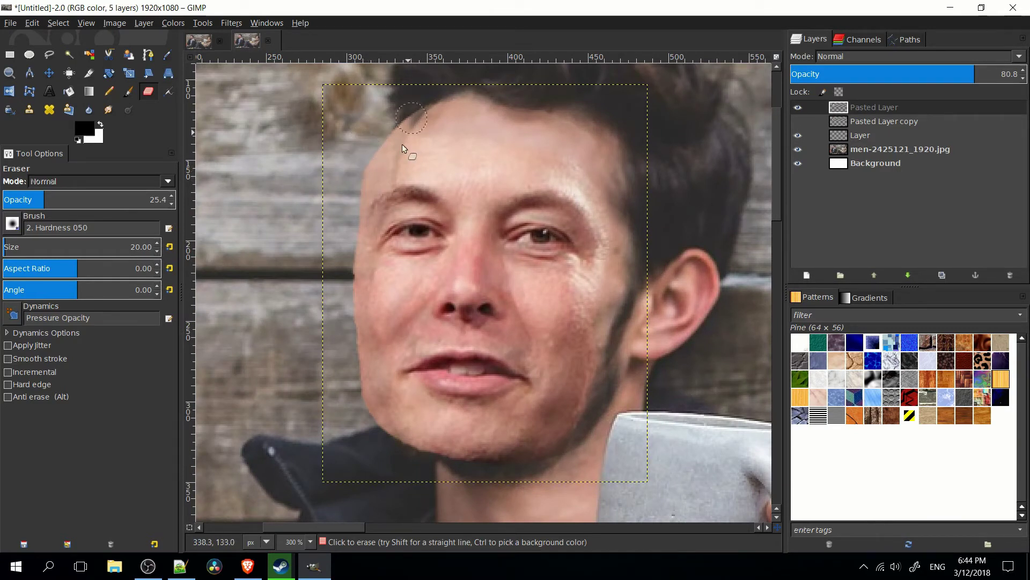
Compare the pasted face with the original and raise the Eraser opacity to 100 for removing the overhang beside the forehead and cheek
click(799, 109)
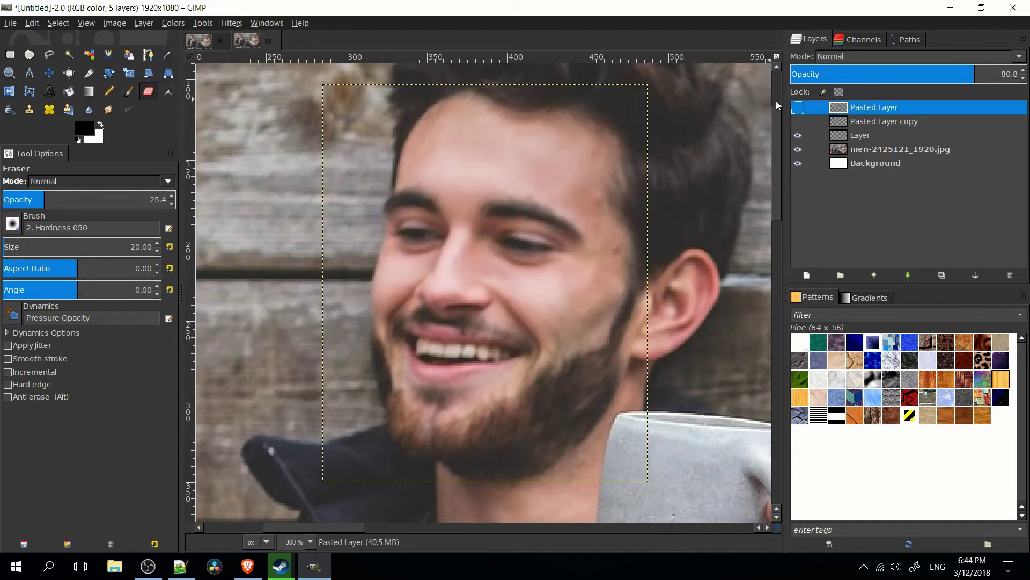
click(798, 107)
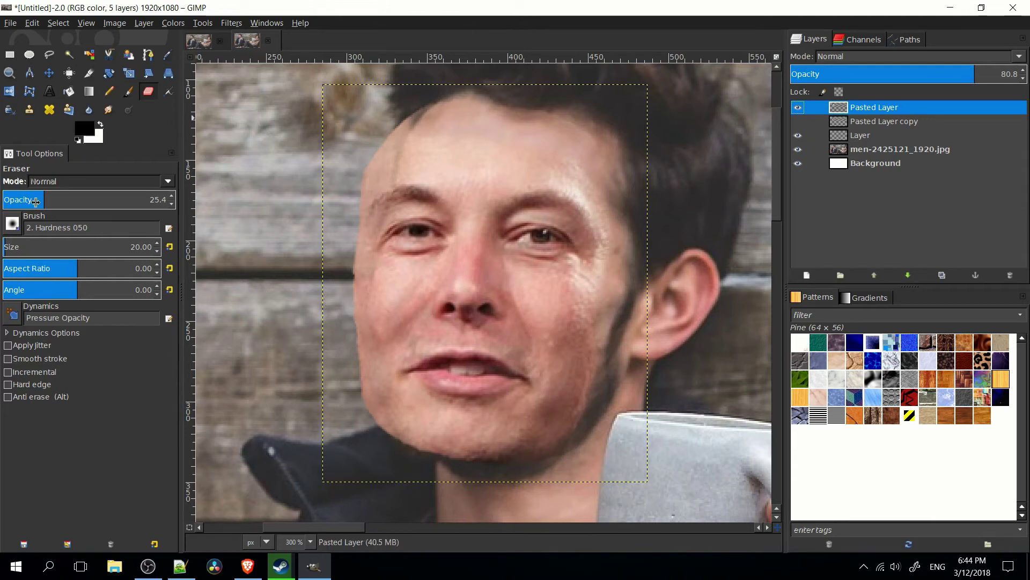
drag(35, 203, 1027, 202)
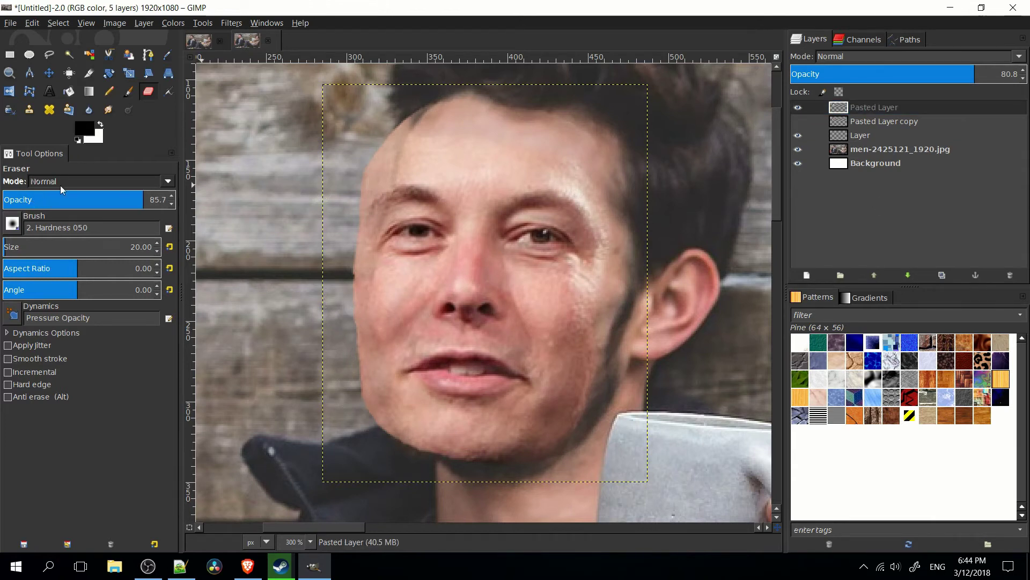
drag(112, 197, 312, 201)
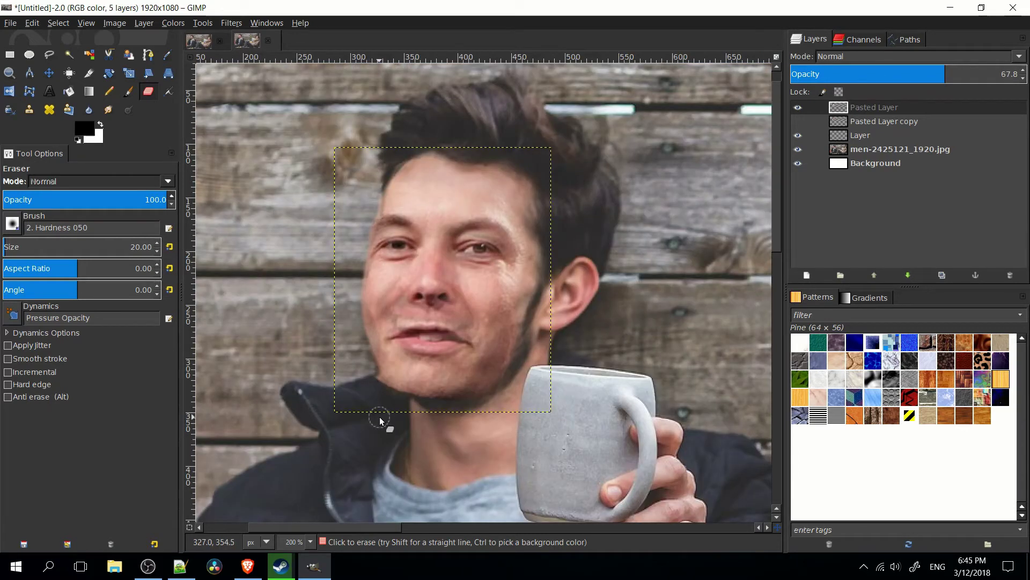
Check the original beard outline, set the Eraser opacity to 92.1 and erase the pasted face along the jaw and chin to reveal the beard
click(798, 107)
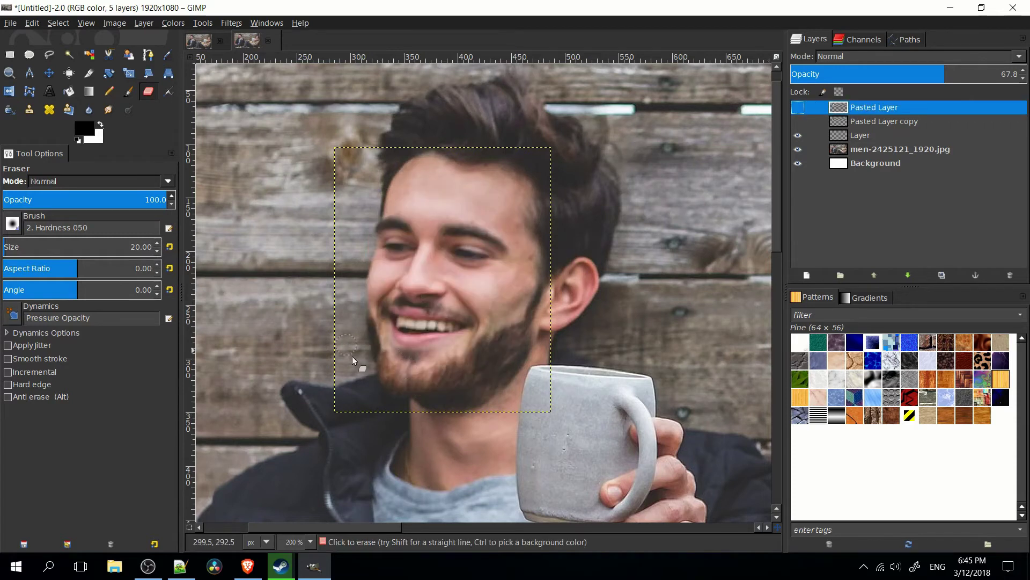
click(798, 107)
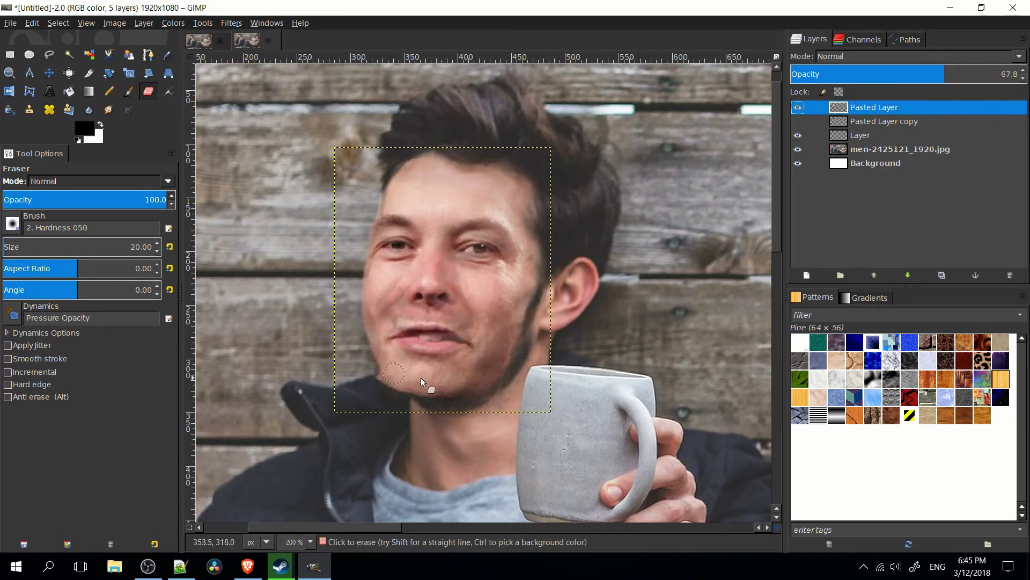
scroll(439, 349, up, 1)
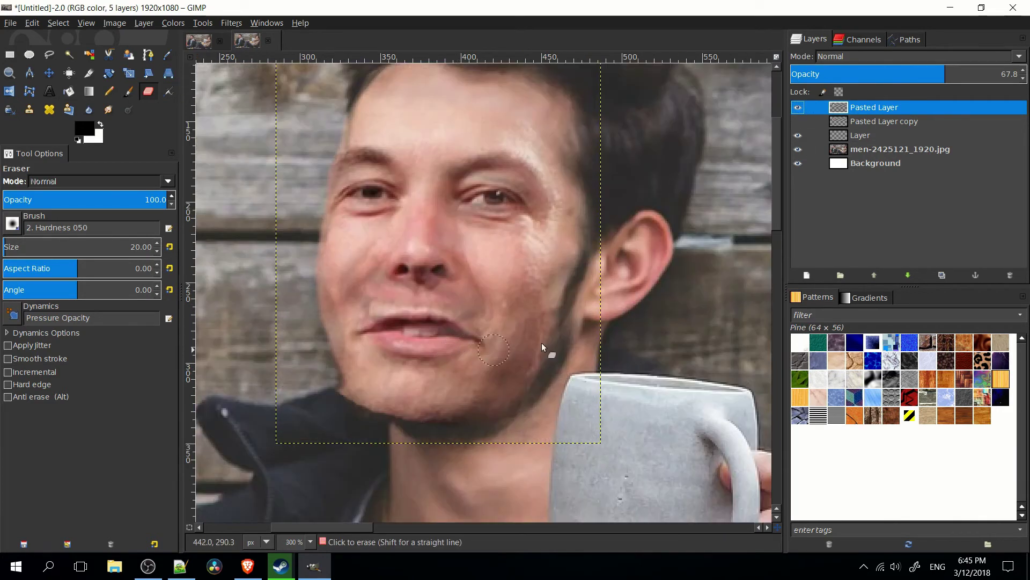
drag(549, 320, 627, 306)
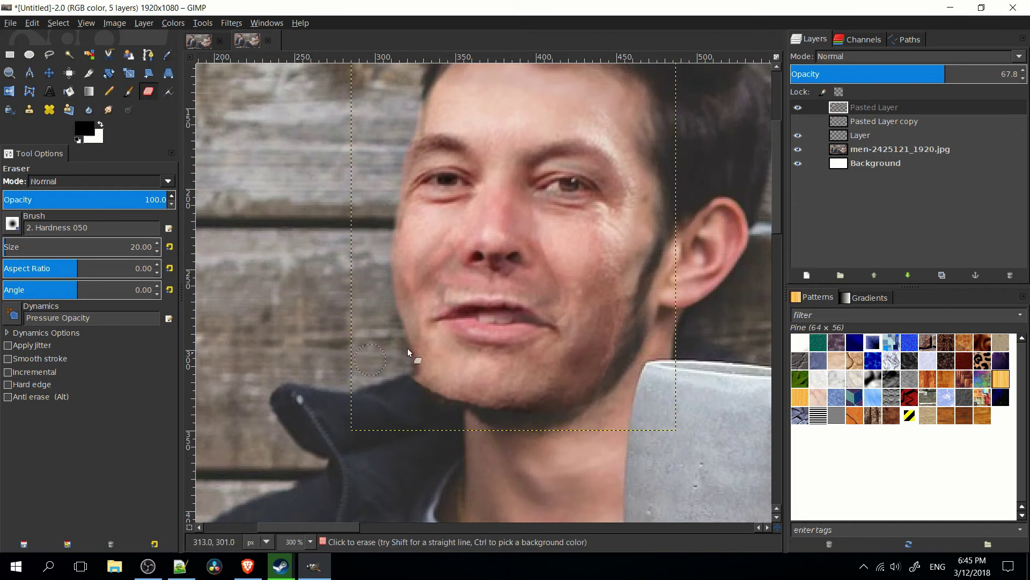
click(798, 107)
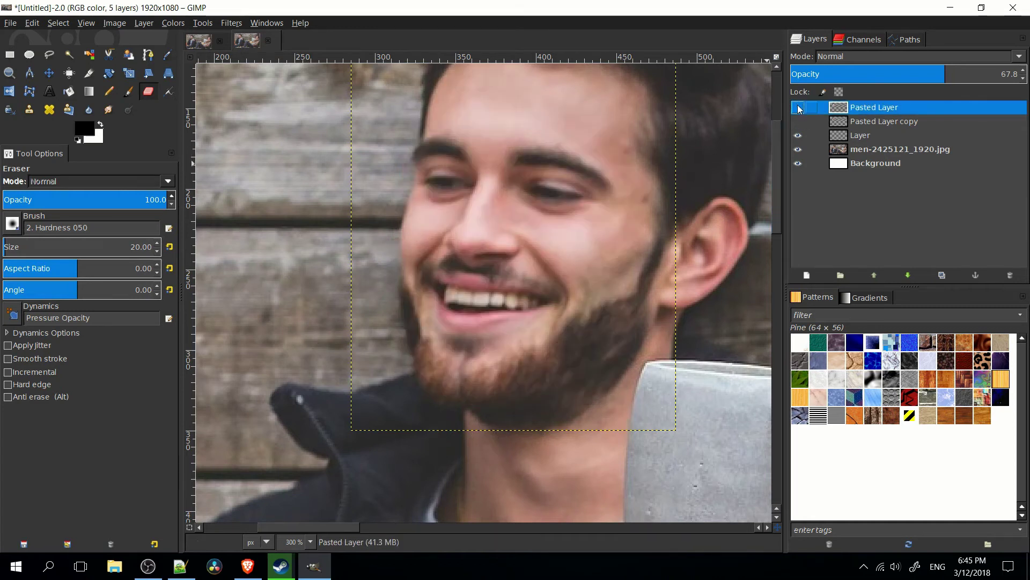
click(797, 107)
mouse_move(143, 197)
mouse_down()
mouse_move(95, 202)
mouse_move(142, 203)
mouse_move(110, 201)
mouse_up()
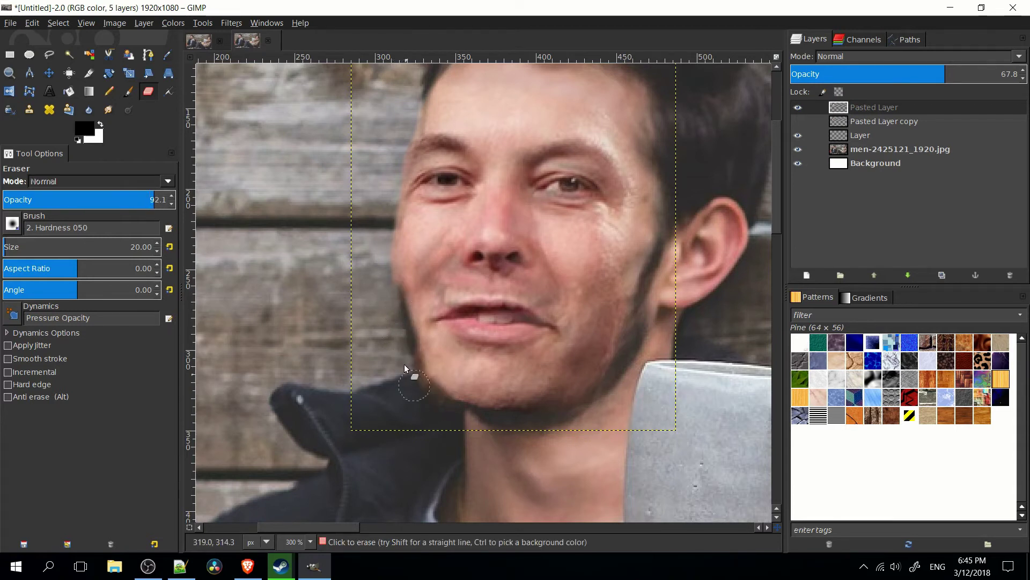
mouse_move(416, 360)
mouse_down()
mouse_move(460, 396)
mouse_move(546, 395)
mouse_move(448, 402)
mouse_move(523, 402)
mouse_move(589, 385)
mouse_move(546, 410)
mouse_move(583, 386)
mouse_up()
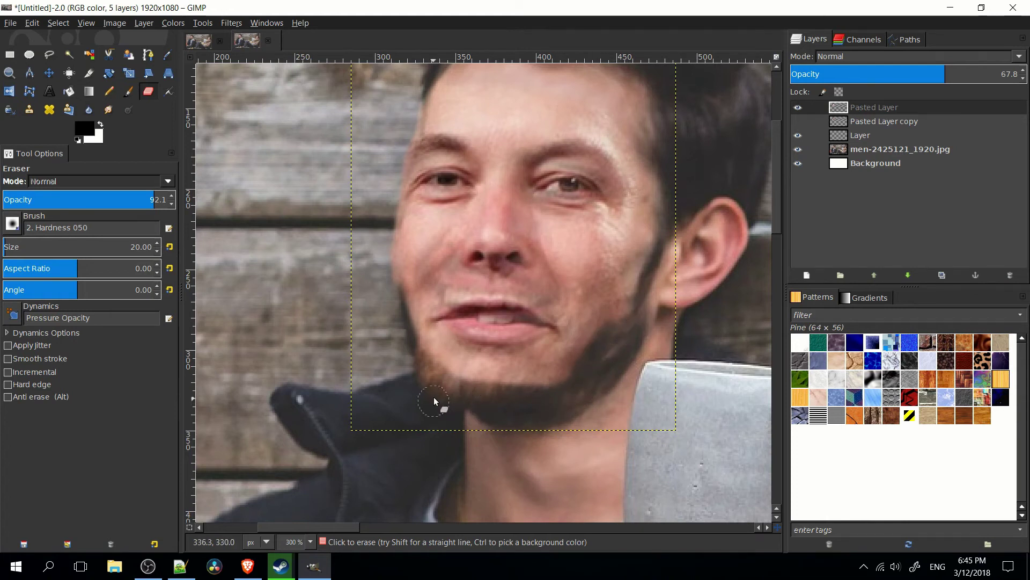
drag(573, 386, 600, 334)
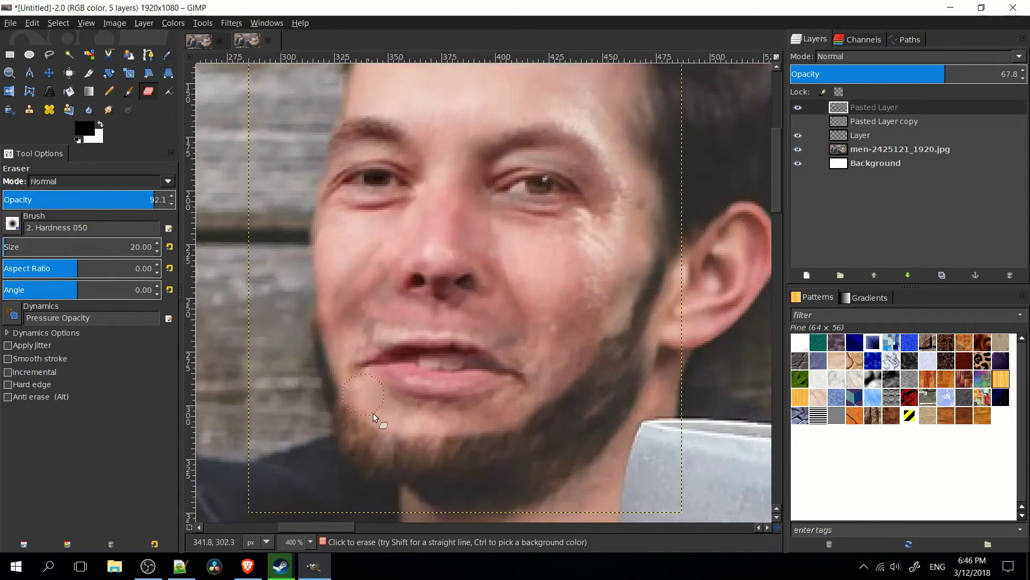
Lower the Eraser opacity to 40.1 and blend the pasted face into the beard along the chin, jaw and sideburn
click(798, 108)
click(800, 108)
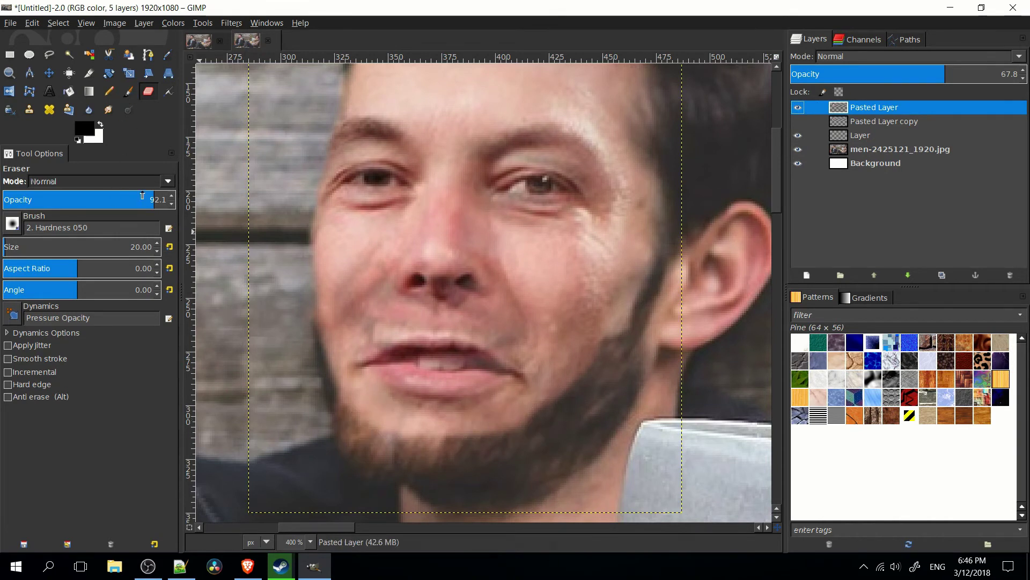
drag(143, 199, 68, 203)
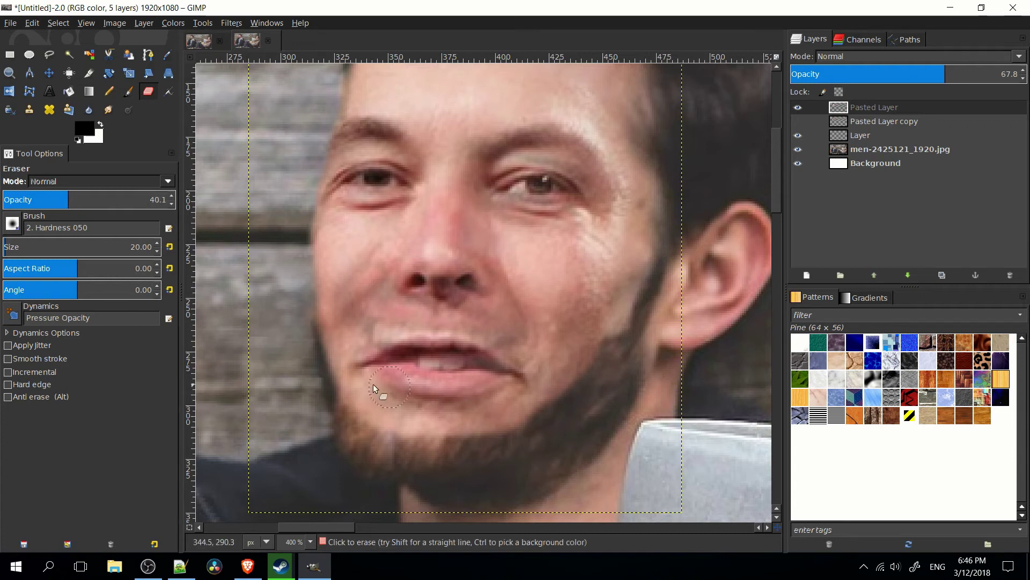
mouse_move(323, 336)
mouse_down()
mouse_move(330, 393)
mouse_move(329, 378)
mouse_move(350, 418)
mouse_move(412, 429)
mouse_move(389, 429)
mouse_move(479, 422)
mouse_move(440, 439)
mouse_move(545, 405)
mouse_move(536, 416)
mouse_move(601, 356)
mouse_up()
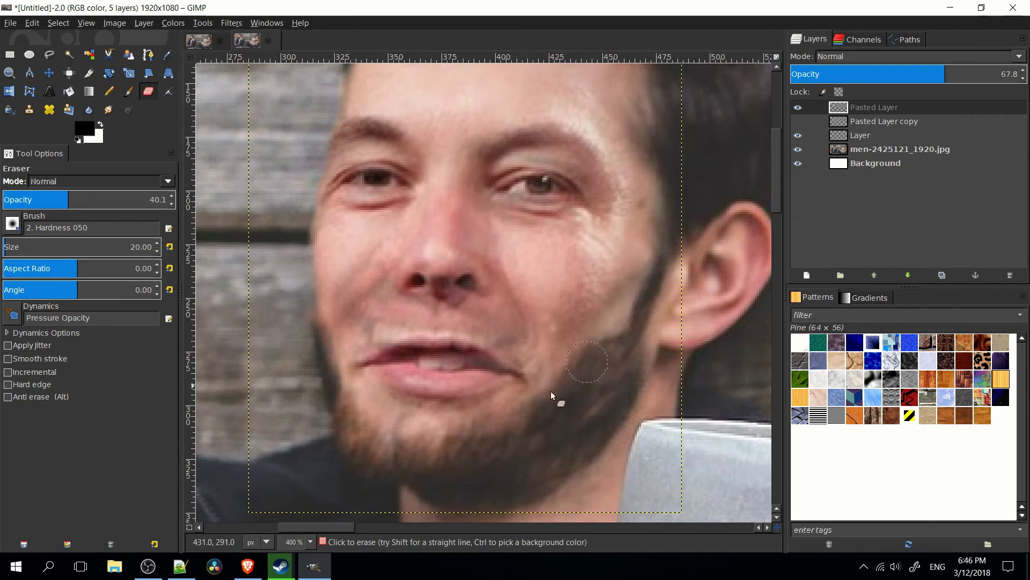
drag(634, 263, 619, 321)
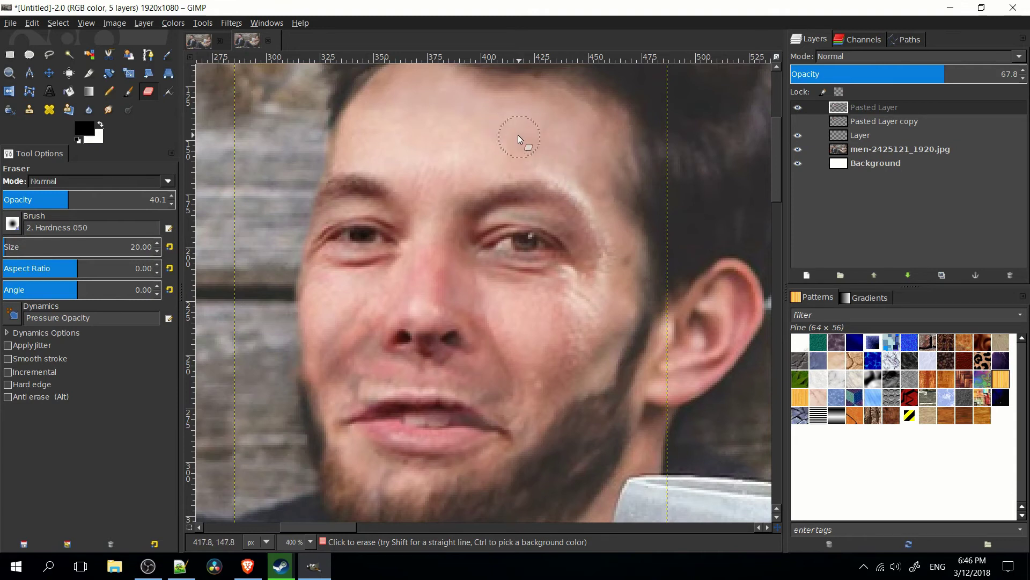
Raise the pasted face layer's opacity to 100 and toggle its visibility to compare it with the original face
scroll(681, 176, down, 1)
drag(937, 74, 1023, 74)
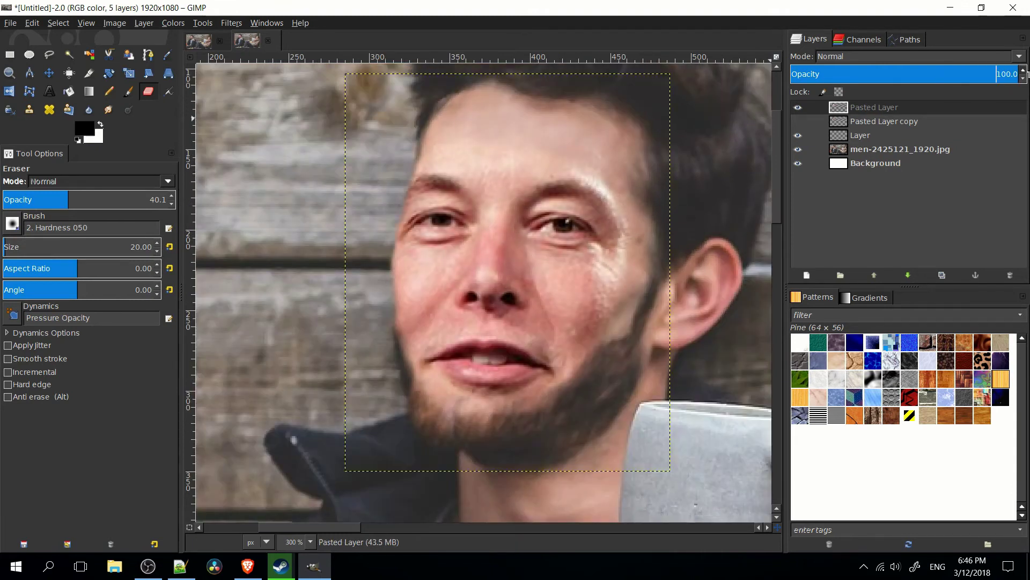
scroll(713, 190, down, 3)
scroll(595, 227, up, 3)
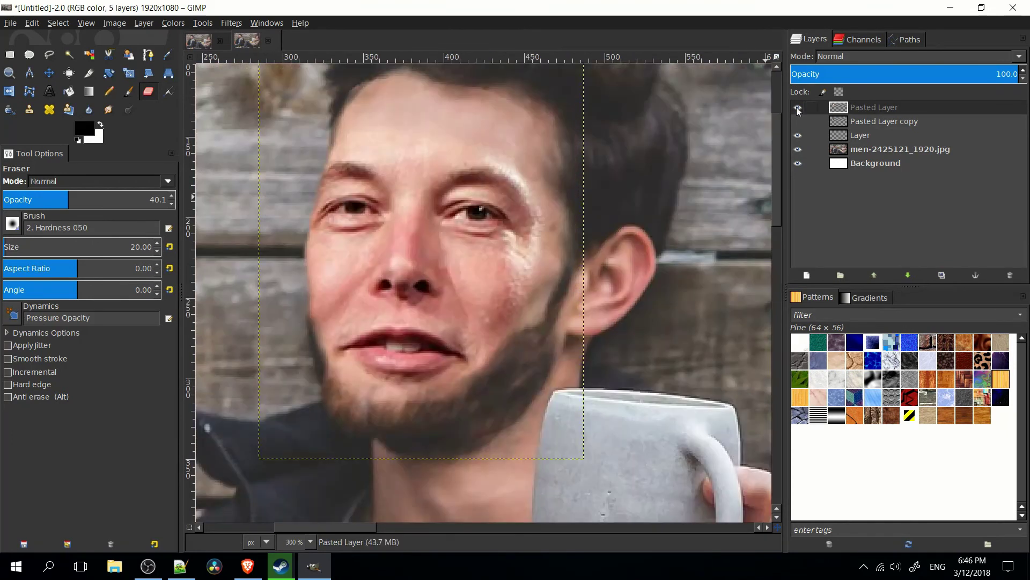
click(797, 108)
click(798, 109)
click(797, 109)
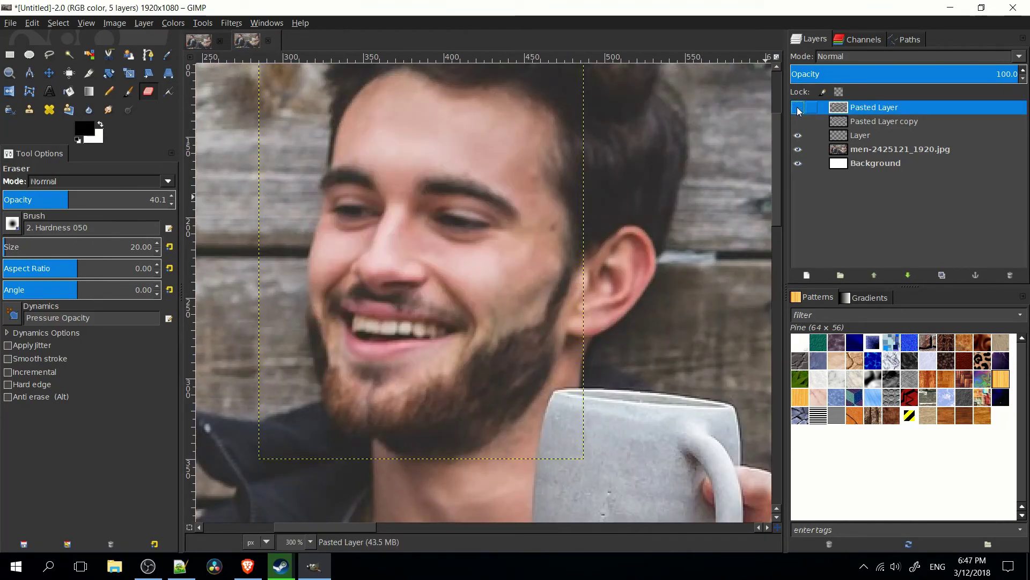
click(797, 108)
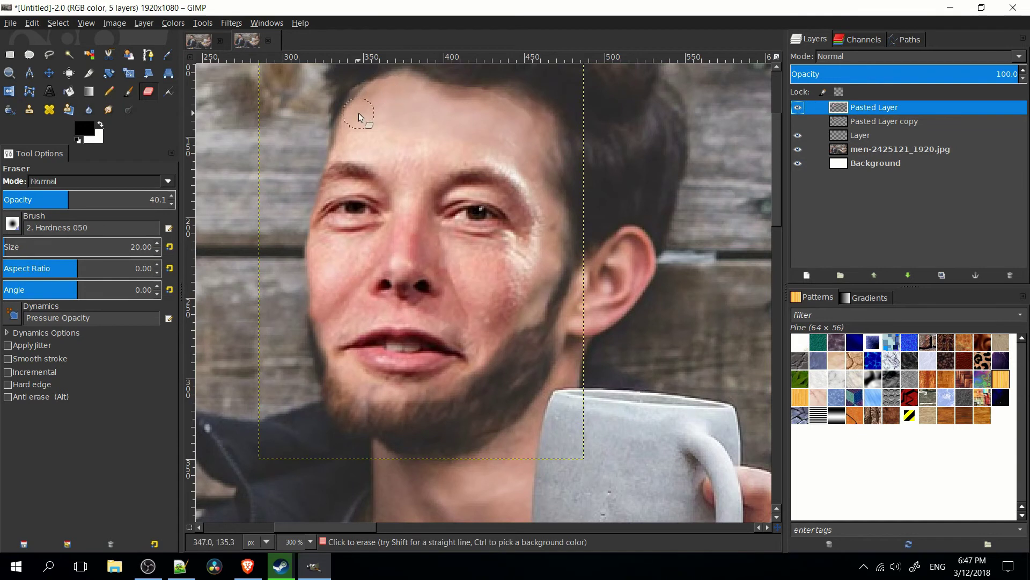
Lower the Eraser opacity to 16.6, lightly blend the pasted face's forehead, and compare the result with the original face
ctrl+scroll(414, 154, up, 1)
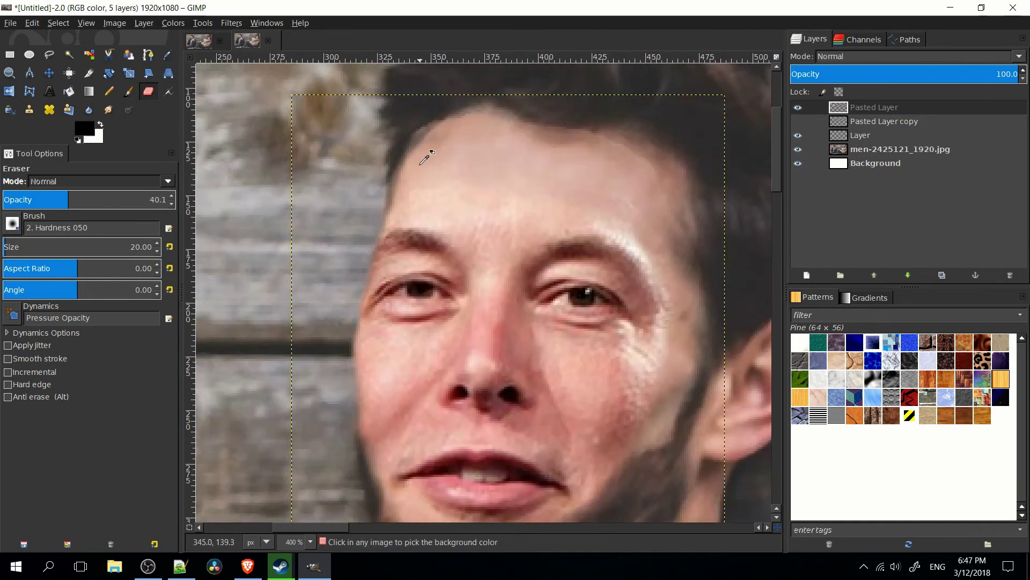
mouse_move(53, 204)
mouse_down()
mouse_move(8, 201)
mouse_move(81, 200)
mouse_move(30, 201)
mouse_up()
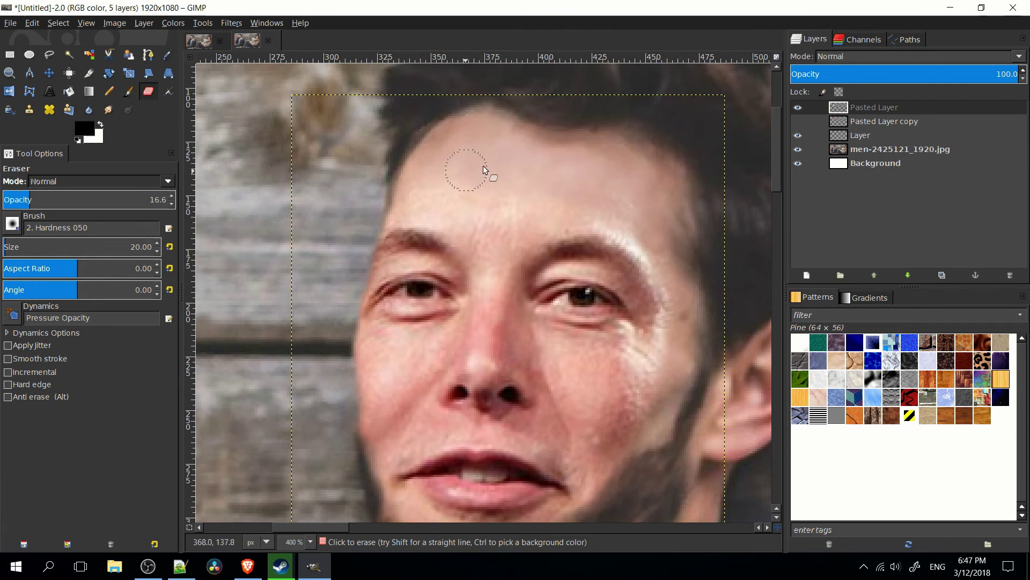
drag(408, 211, 440, 178)
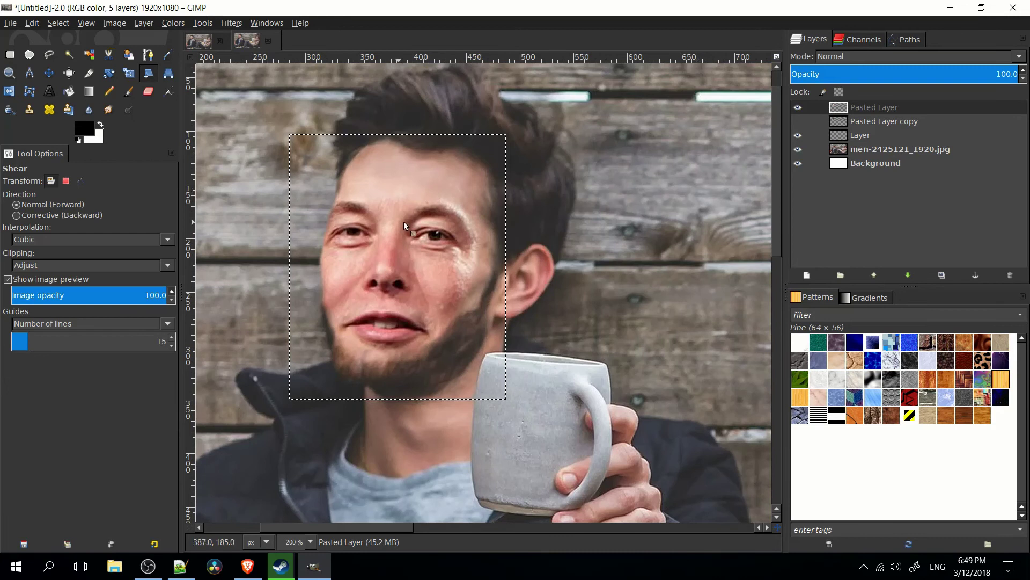
click(797, 107)
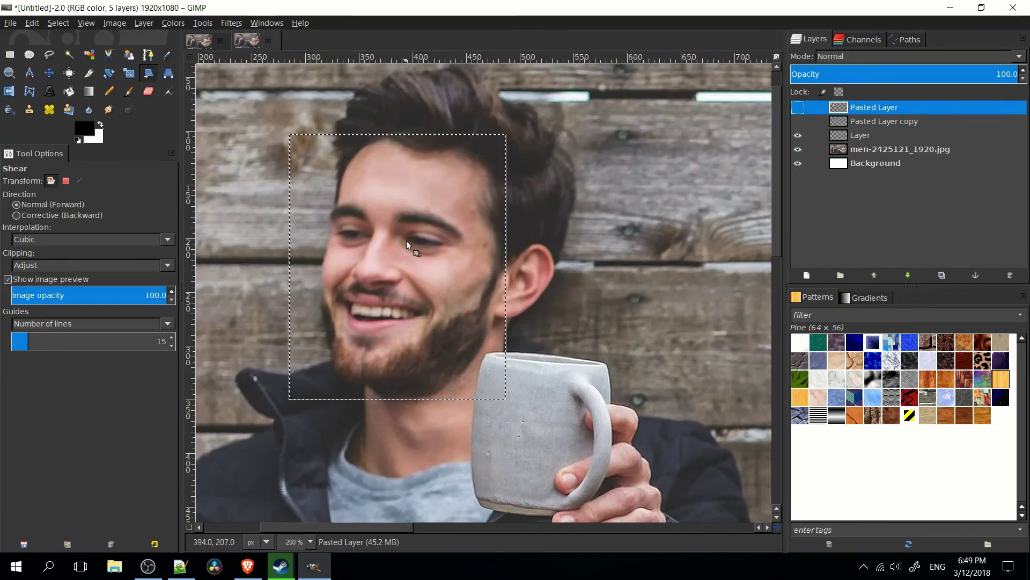
click(798, 108)
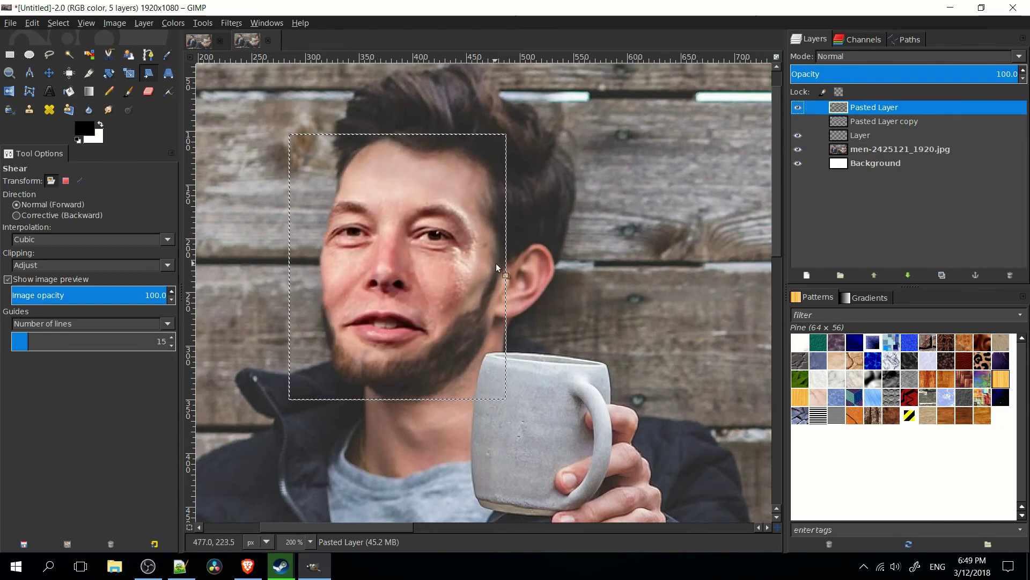
click(799, 109)
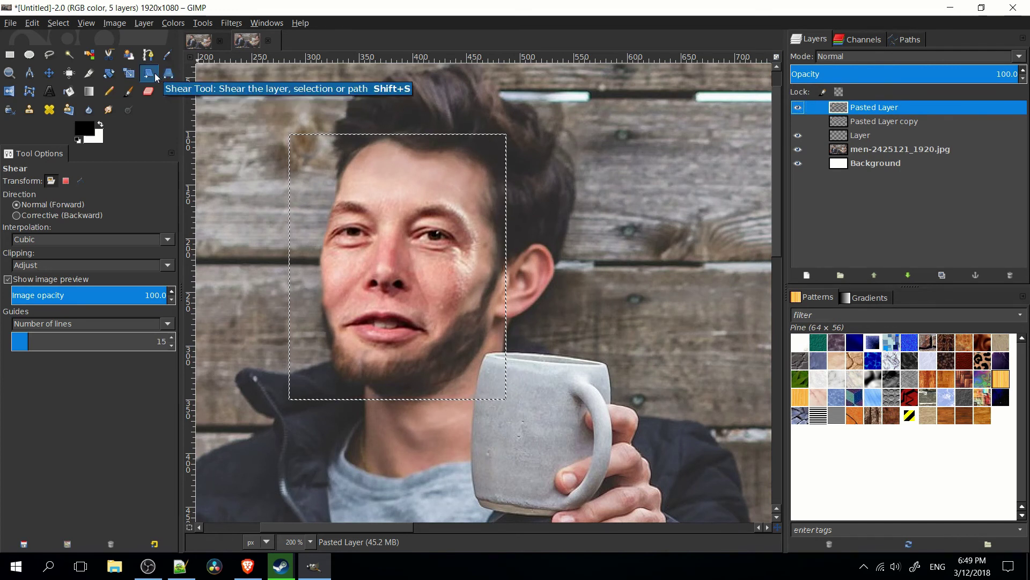
click(315, 174)
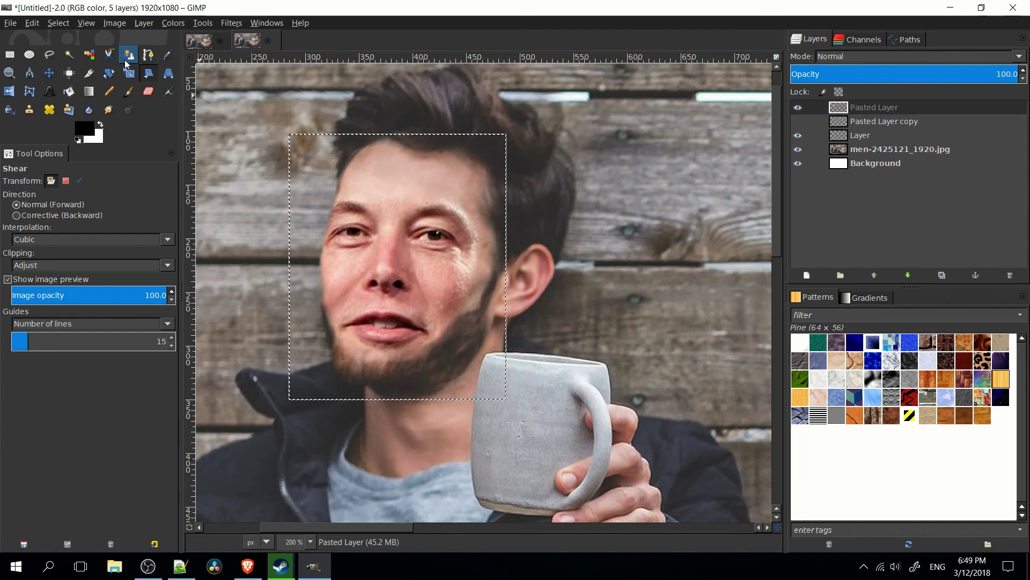
drag(364, 193, 381, 190)
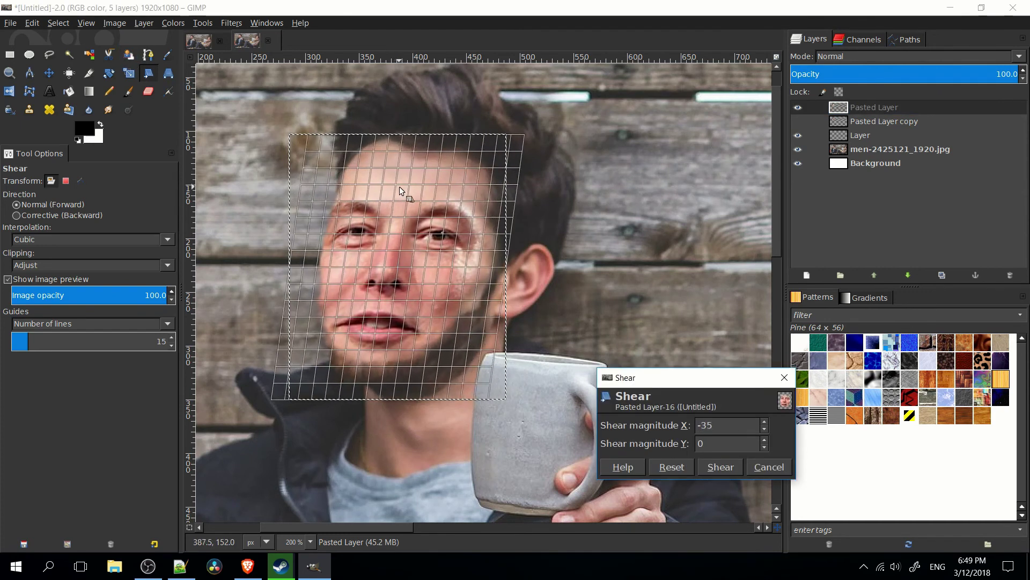
click(769, 467)
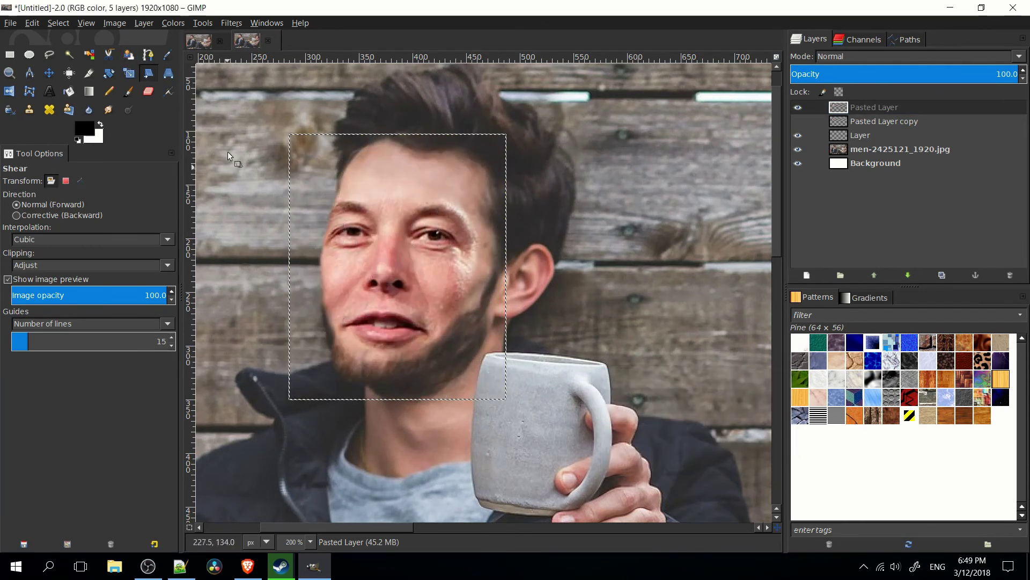
Apply a Perspective transform to the pasted face with its lower-left corner pulled slightly inward, anchor it, and compare it with the original face
click(169, 80)
click(214, 79)
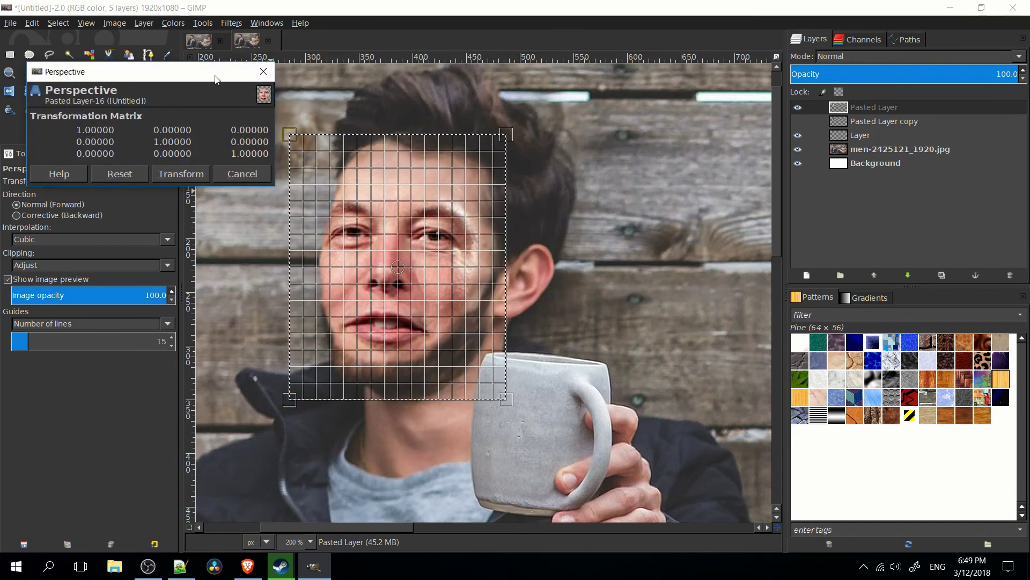
drag(215, 80, 769, 249)
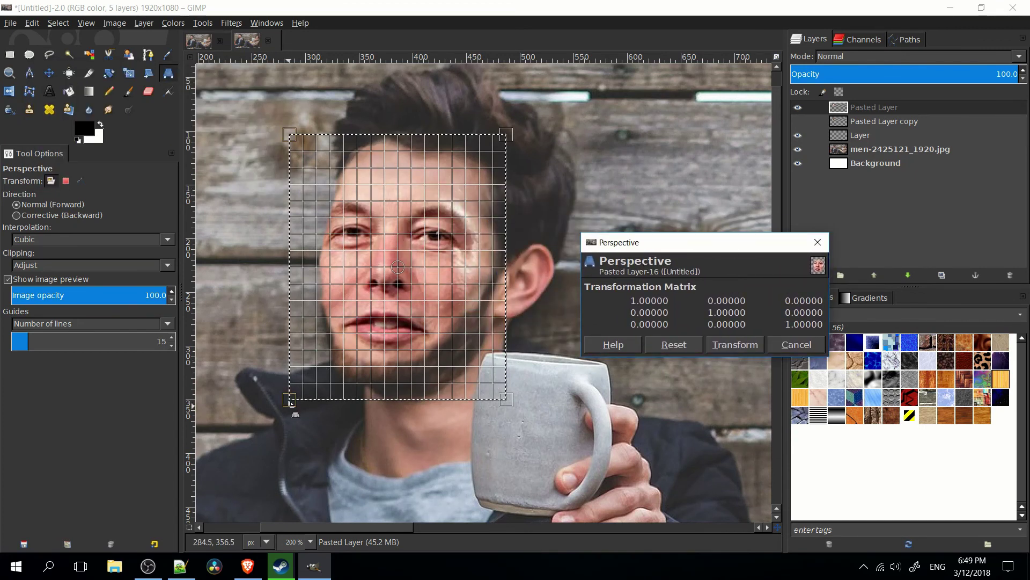
mouse_move(291, 401)
mouse_down()
mouse_move(322, 384)
mouse_move(325, 360)
mouse_move(296, 395)
mouse_up()
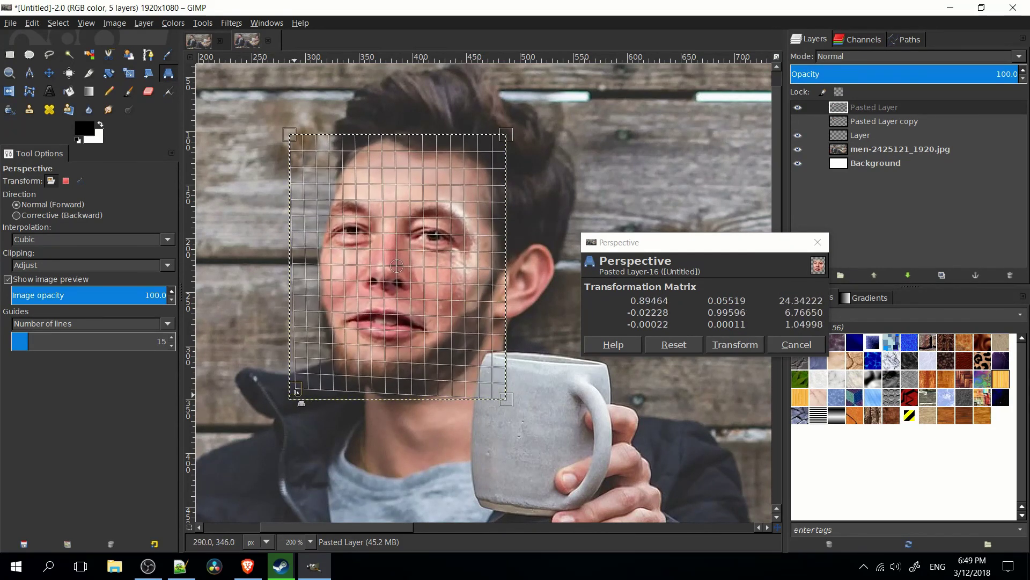
click(730, 344)
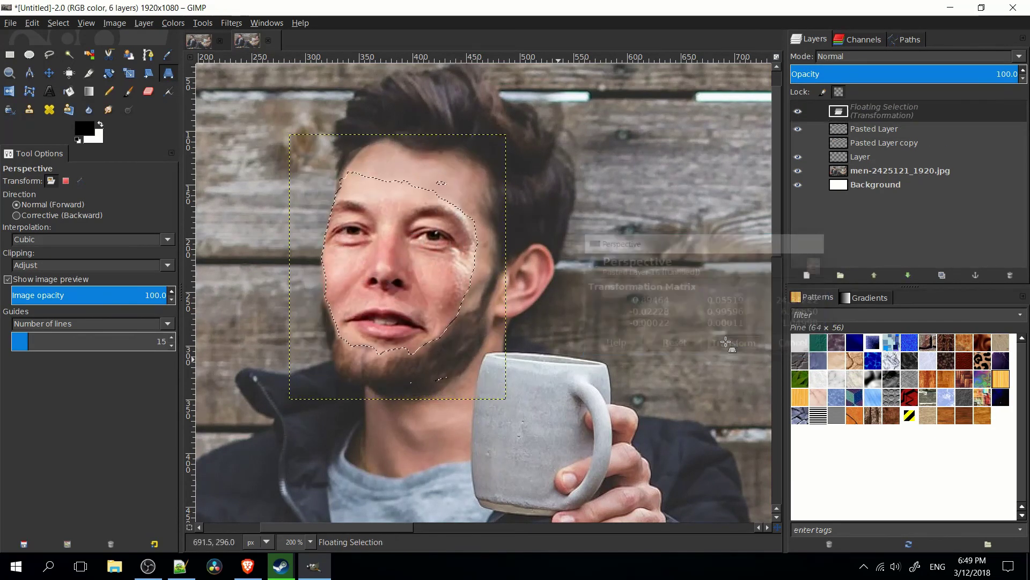
click(10, 56)
click(637, 264)
click(811, 110)
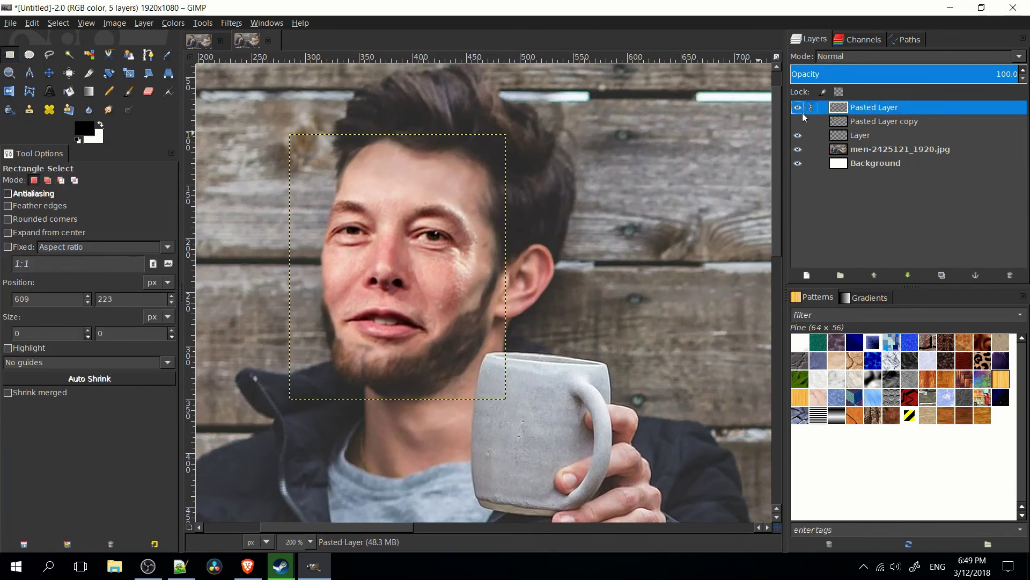
click(798, 109)
click(797, 109)
Smudge the pasted face's edges into the surrounding skin with the size 20 Hardness 050 brush
key(s)
scroll(315, 177, up, 1)
scroll(421, 184, up, 1)
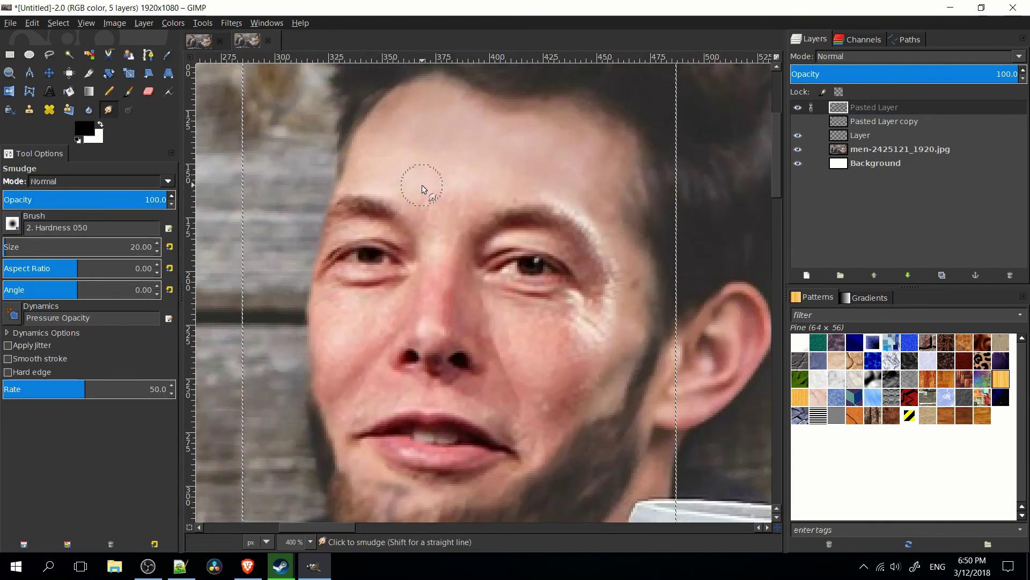
scroll(443, 163, down, 1)
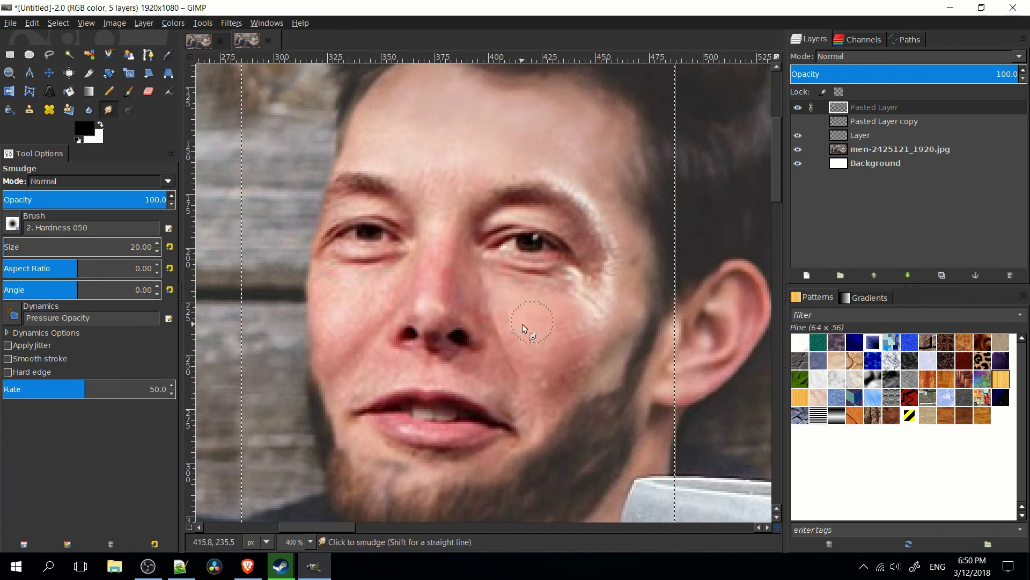
Soften the transitions around the pasted face's cheek and forehead with the Blur / Sharpen tool in Blur mode at size 20
click(89, 110)
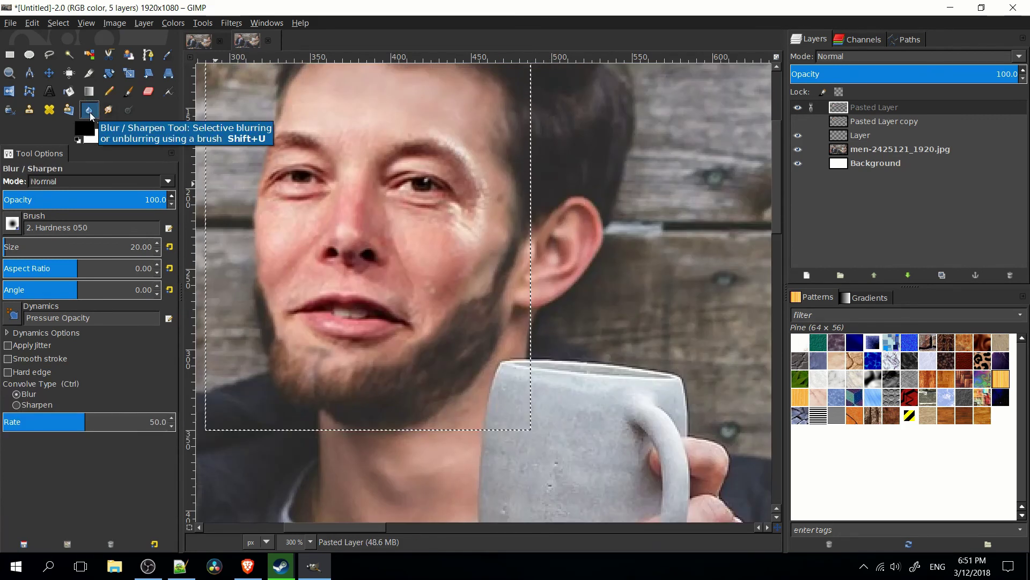
scroll(444, 259, up, 1)
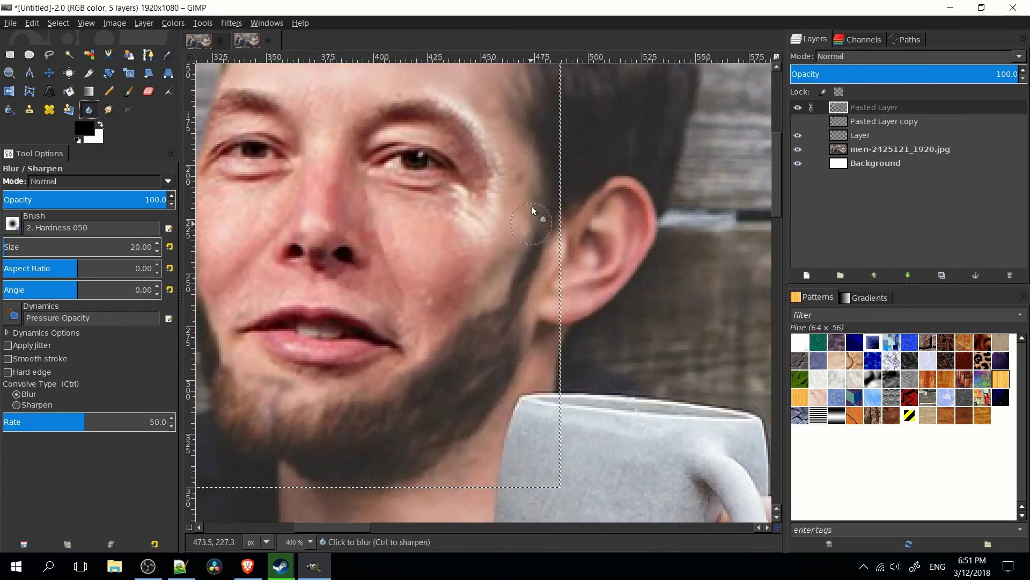
scroll(467, 166, up, 5)
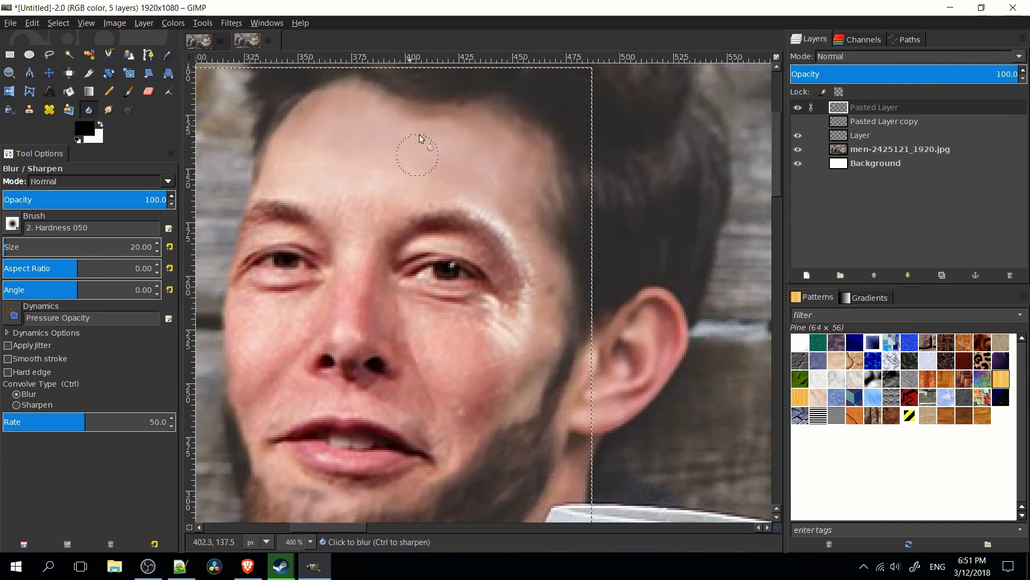
scroll(537, 274, down, 2)
scroll(536, 274, left, 1)
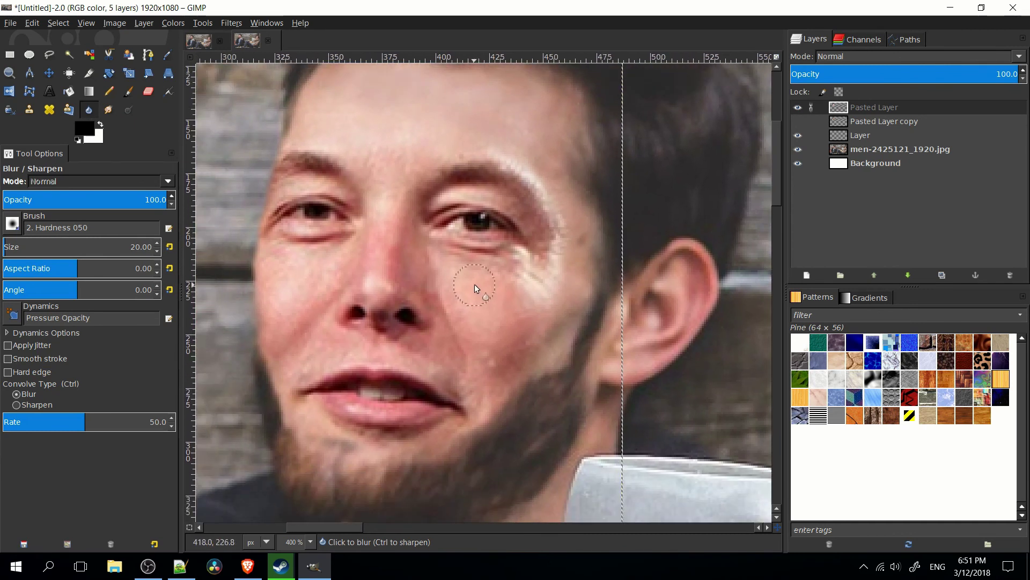
Smudge the skin on the cheek beside the mouth and on the bridge of the nose to smooth the pasted face
click(108, 109)
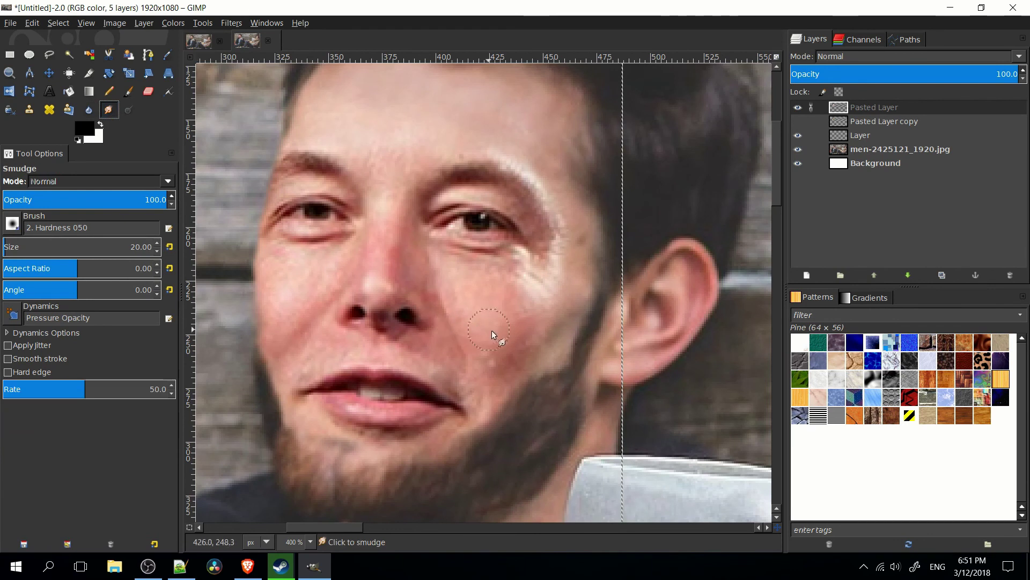
mouse_move(543, 316)
mouse_down()
mouse_move(533, 292)
mouse_move(472, 278)
mouse_move(498, 288)
mouse_move(475, 286)
mouse_up()
drag(488, 366, 494, 403)
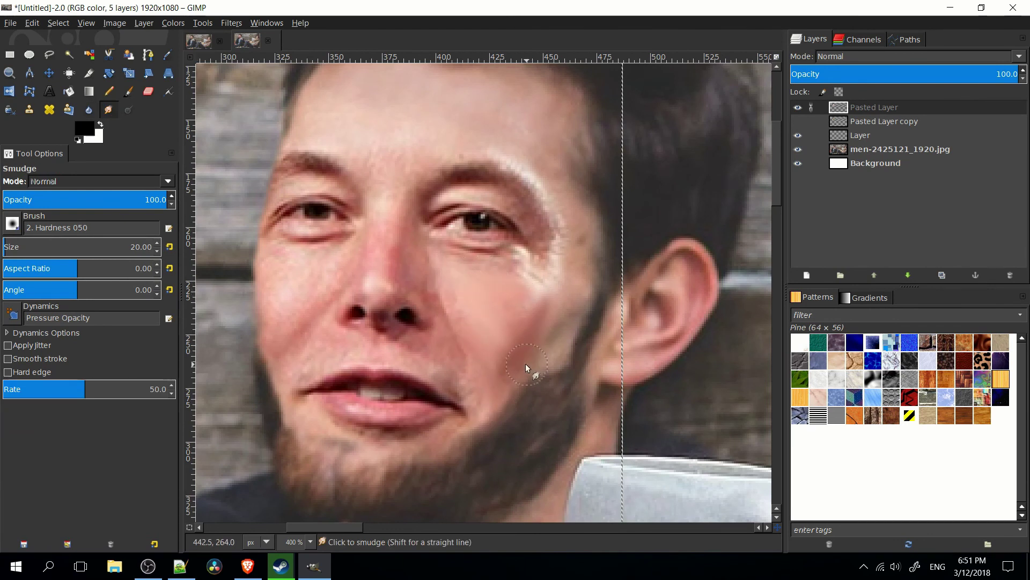
scroll(525, 234, down, 1)
scroll(424, 197, up, 1)
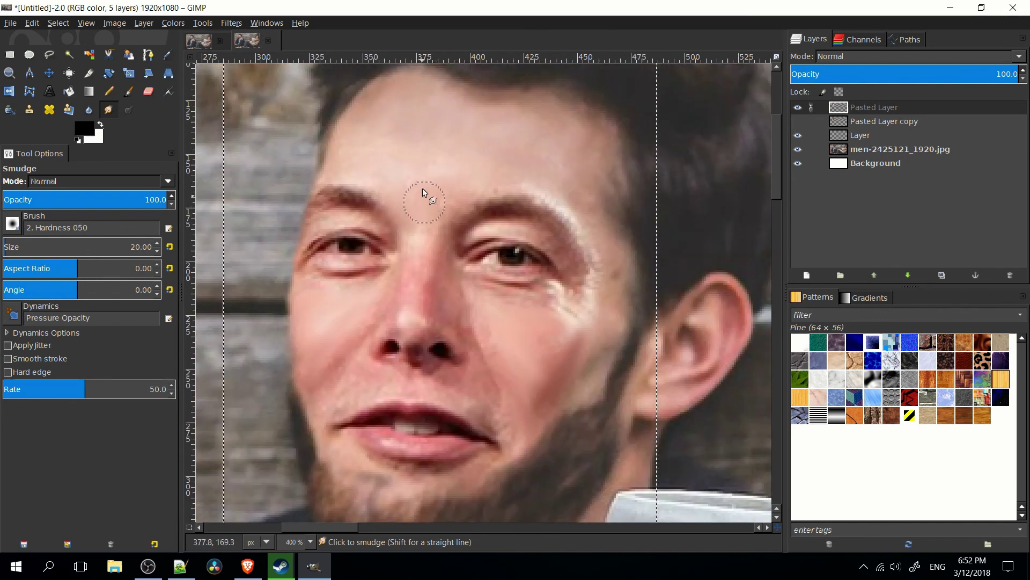
mouse_move(427, 240)
mouse_down()
mouse_move(413, 271)
mouse_move(427, 235)
mouse_up()
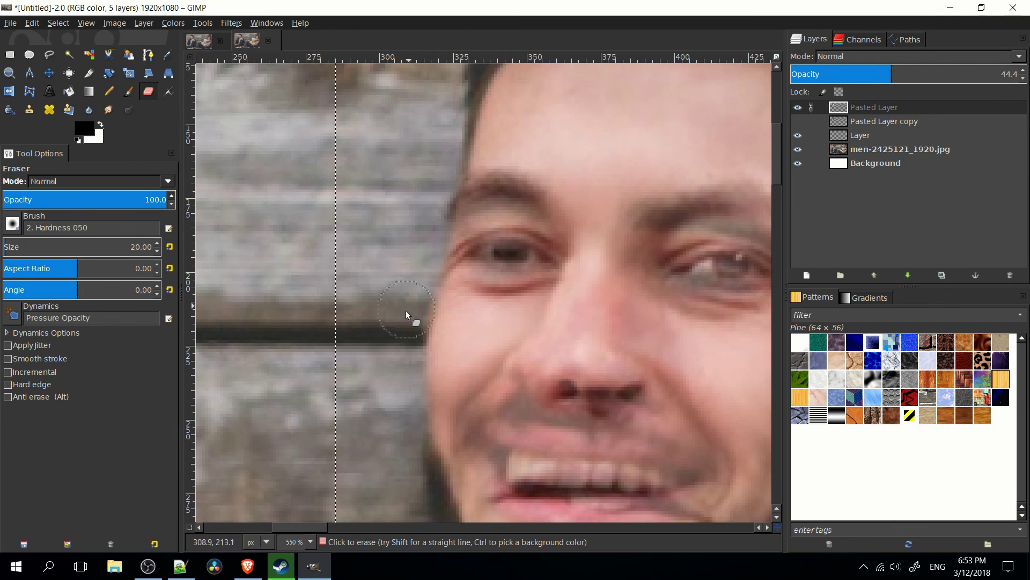
Review the blended face within the whole photo
scroll(414, 364, down, 2)
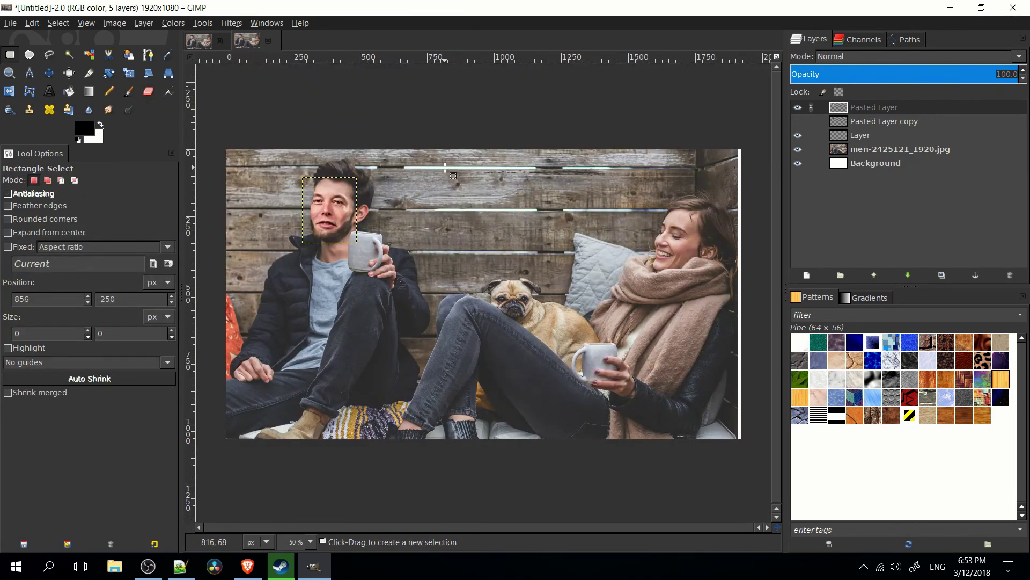
scroll(450, 166, down, 1)
scroll(479, 236, up, 1)
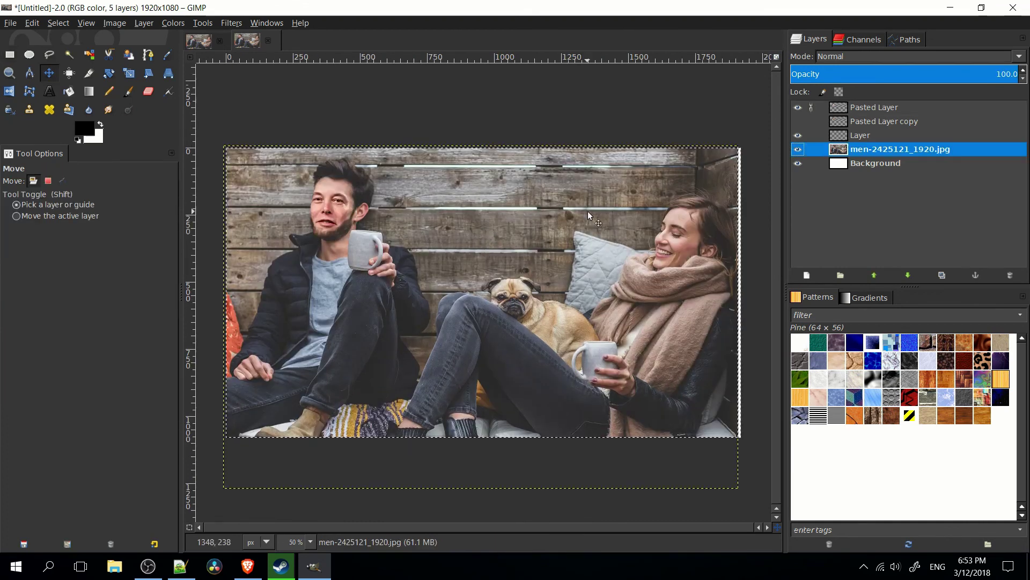